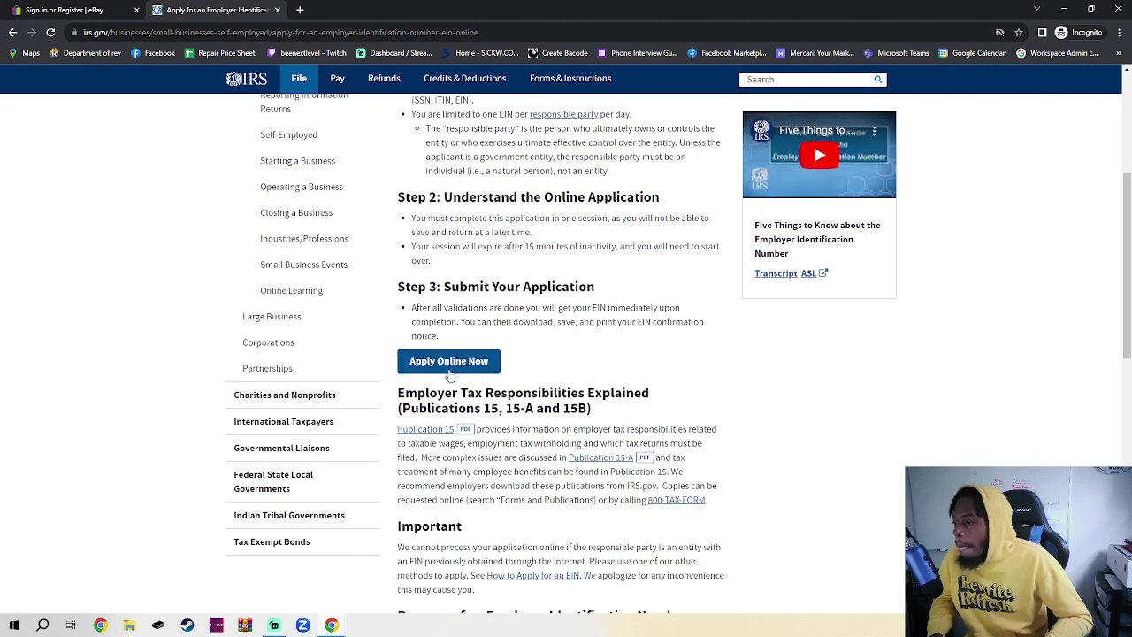
Start the IRS online EIN application with Apply Online Now, then go back to eBay's sign-in tab
{"action": "left_click", "coordinate": [440, 361]}
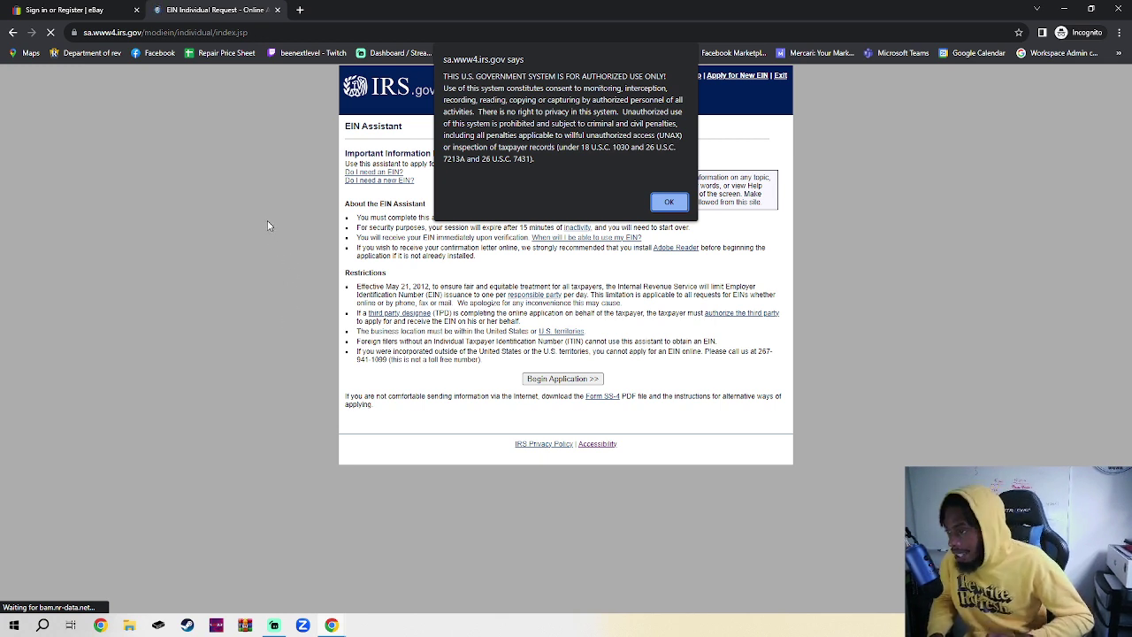
{"action": "left_click", "coordinate": [53, 11]}
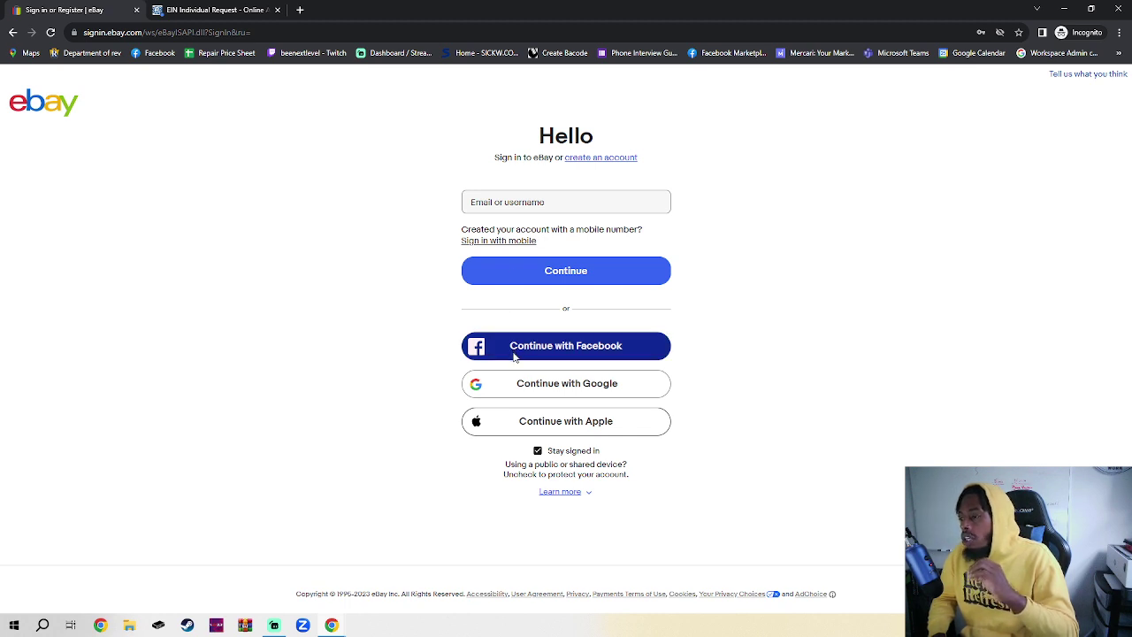
Open eBay's Create an account form and choose the Business account option
{"action": "left_click", "coordinate": [597, 163]}
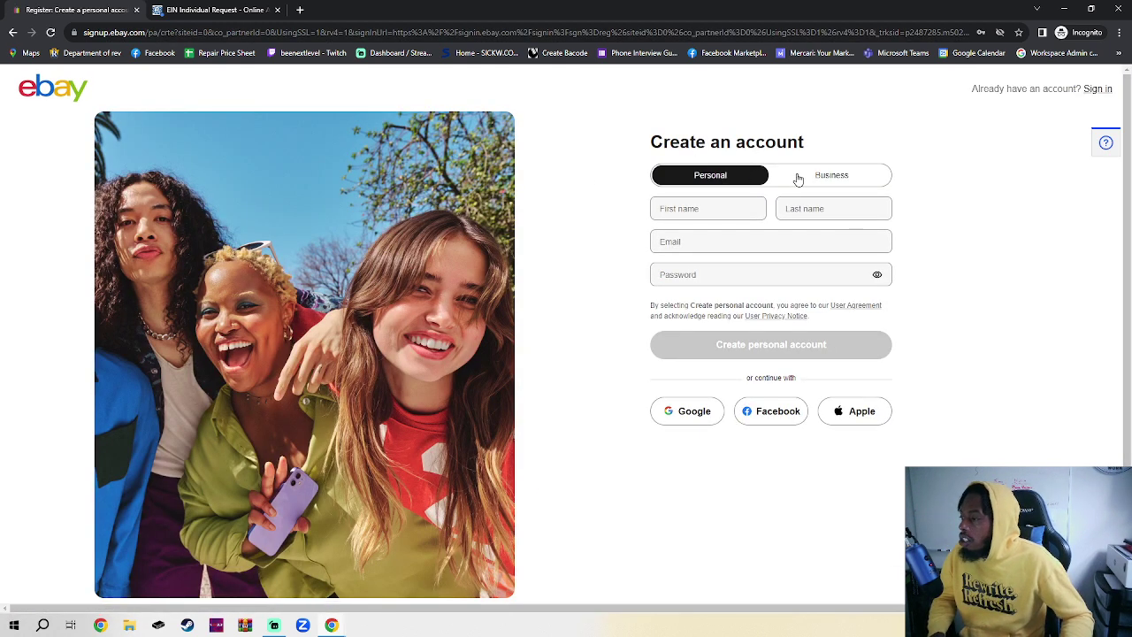
{"action": "left_click_drag", "start_coordinate": [829, 177], "coordinate": [835, 184]}
{"action": "left_click", "coordinate": [833, 181]}
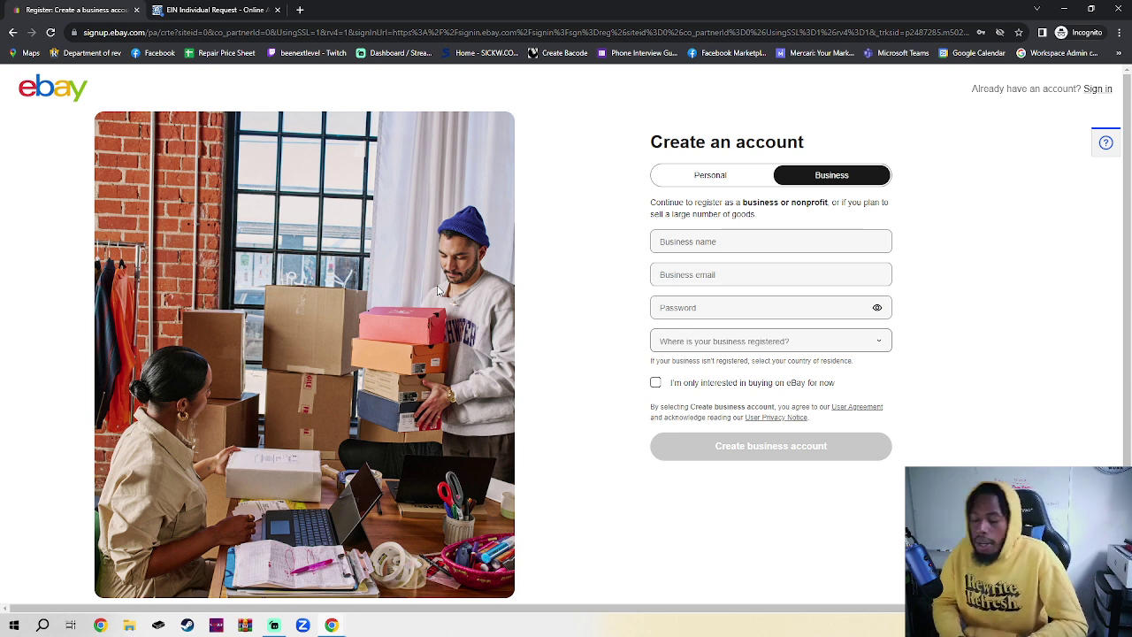
Enter the business name King Crab LLc and the business e-mail address
{"action": "left_click", "coordinate": [840, 241]}
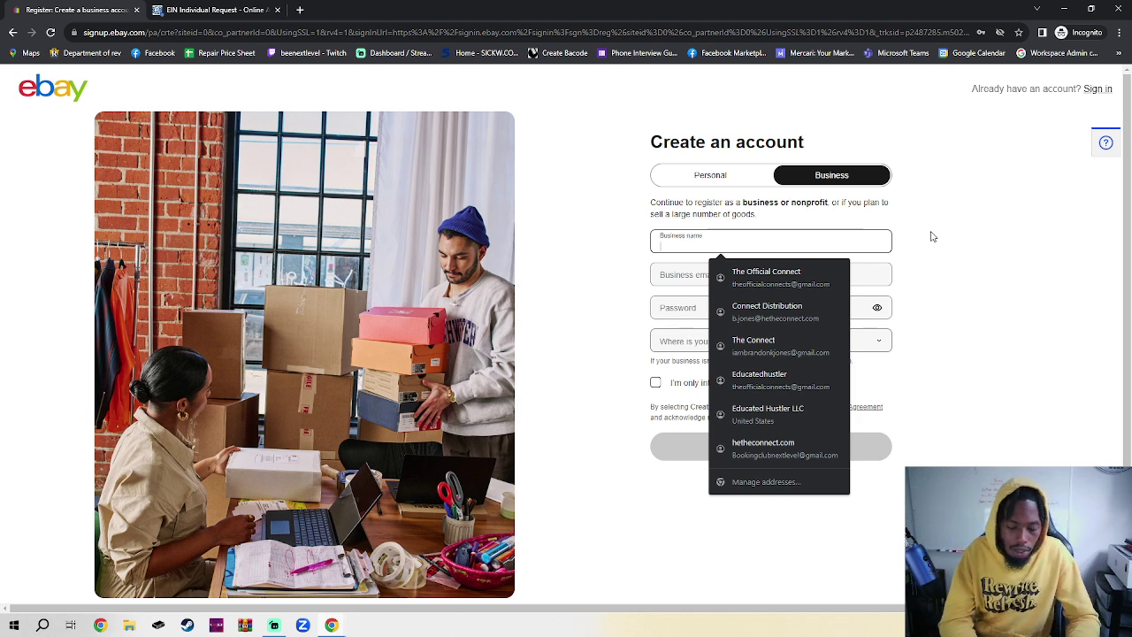
{"action": "type", "text": "King Crab LLc"}
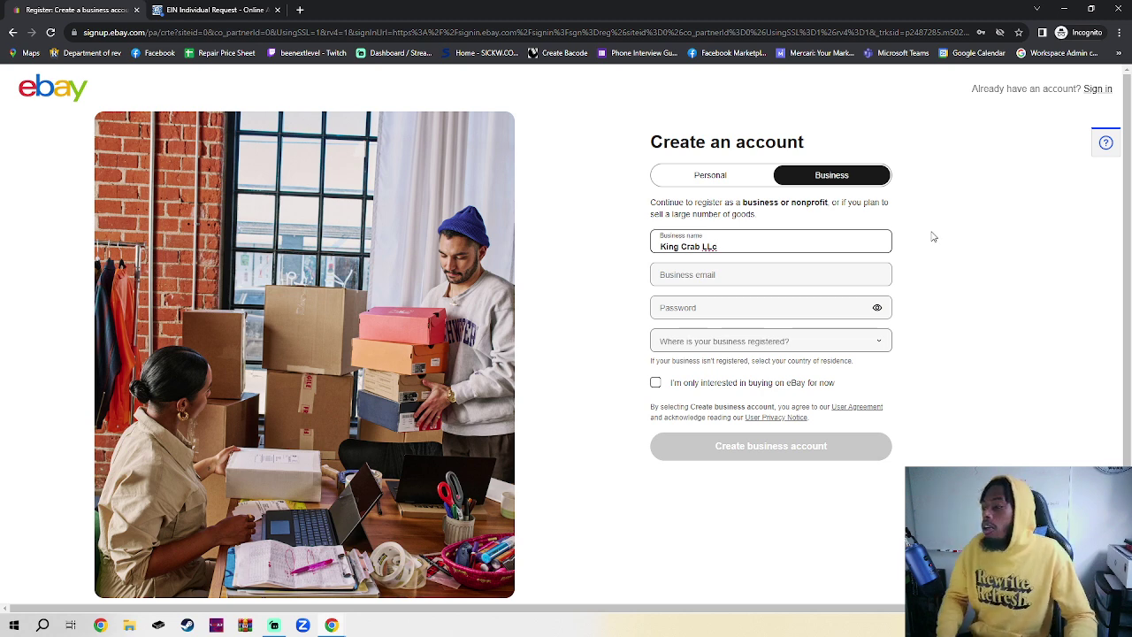
{"action": "left_click", "coordinate": [854, 271]}
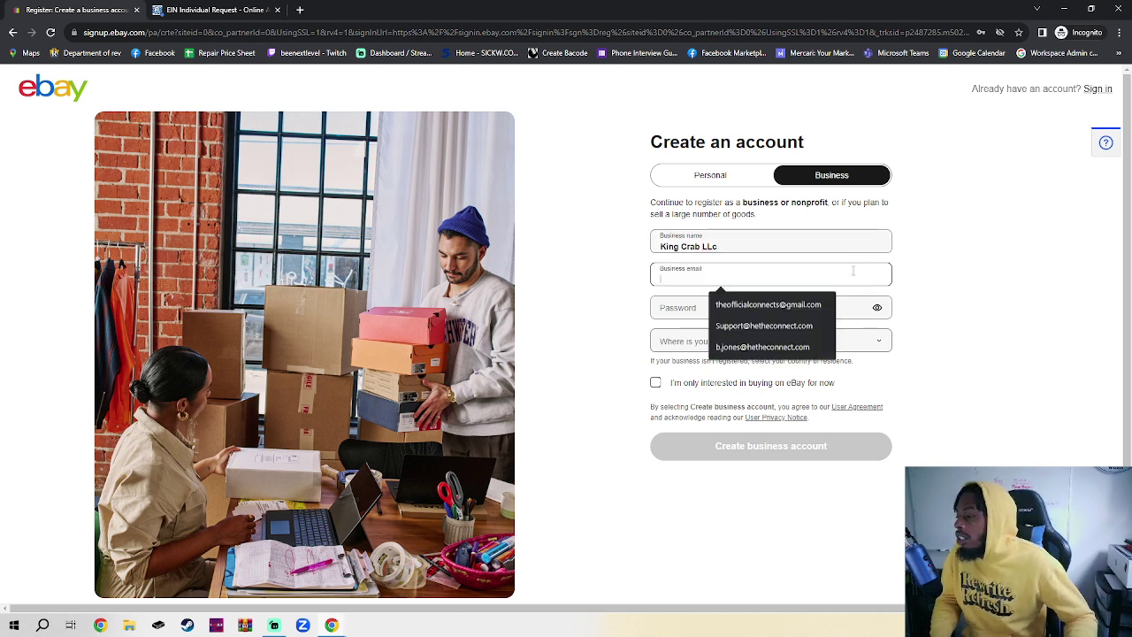
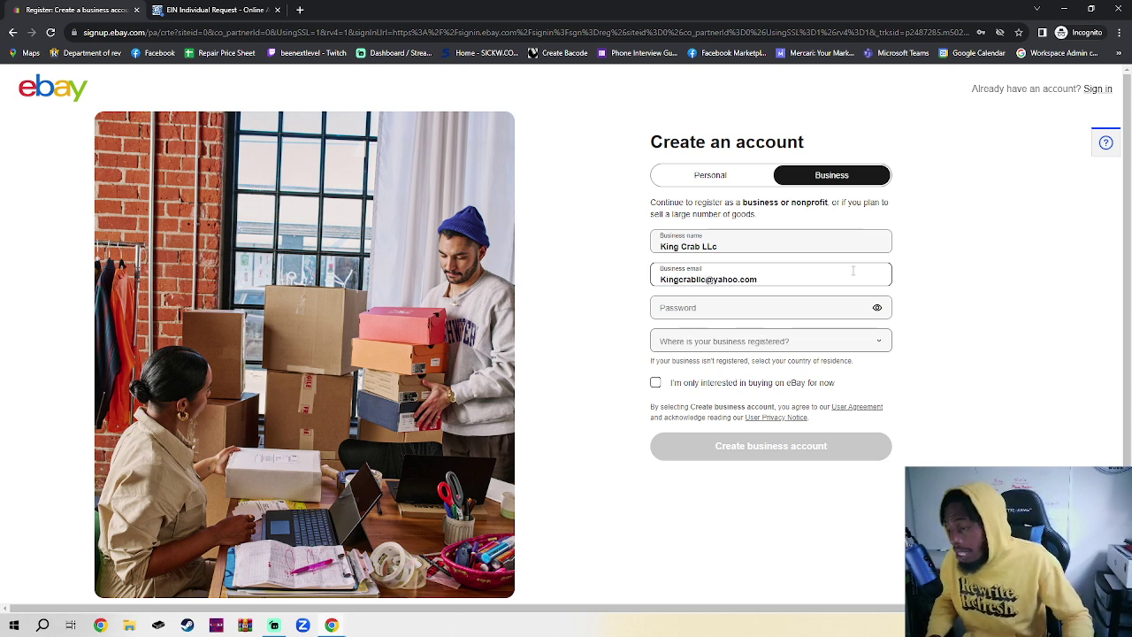
Set the account password and choose United States as the registration country
{"action": "left_click", "coordinate": [747, 310]}
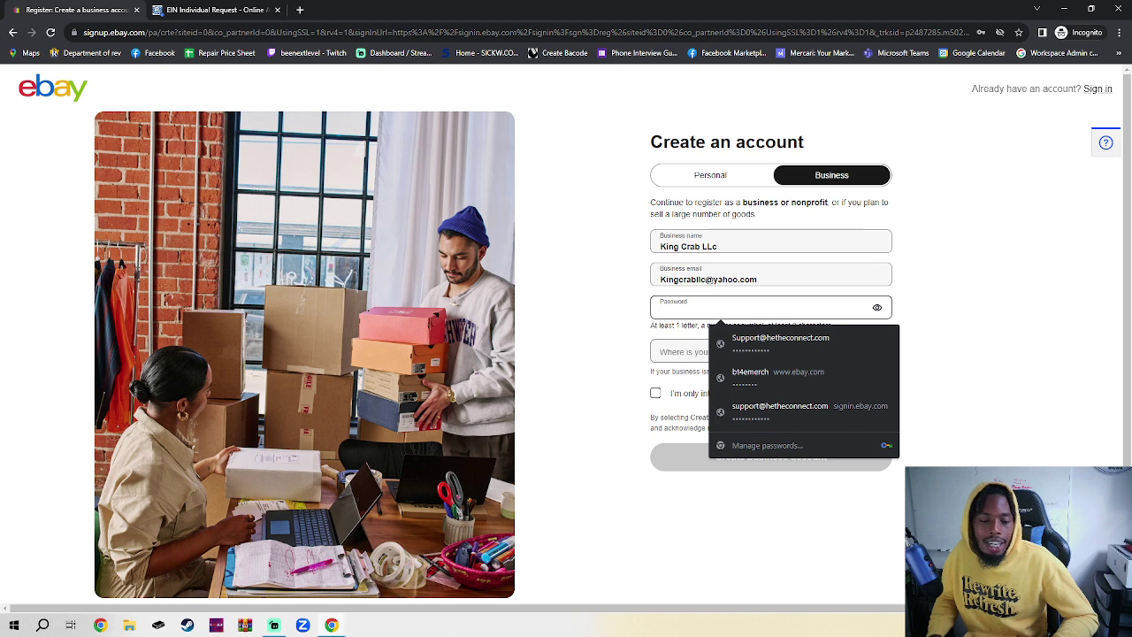
{"action": "key", "text": "alt+Tab"}
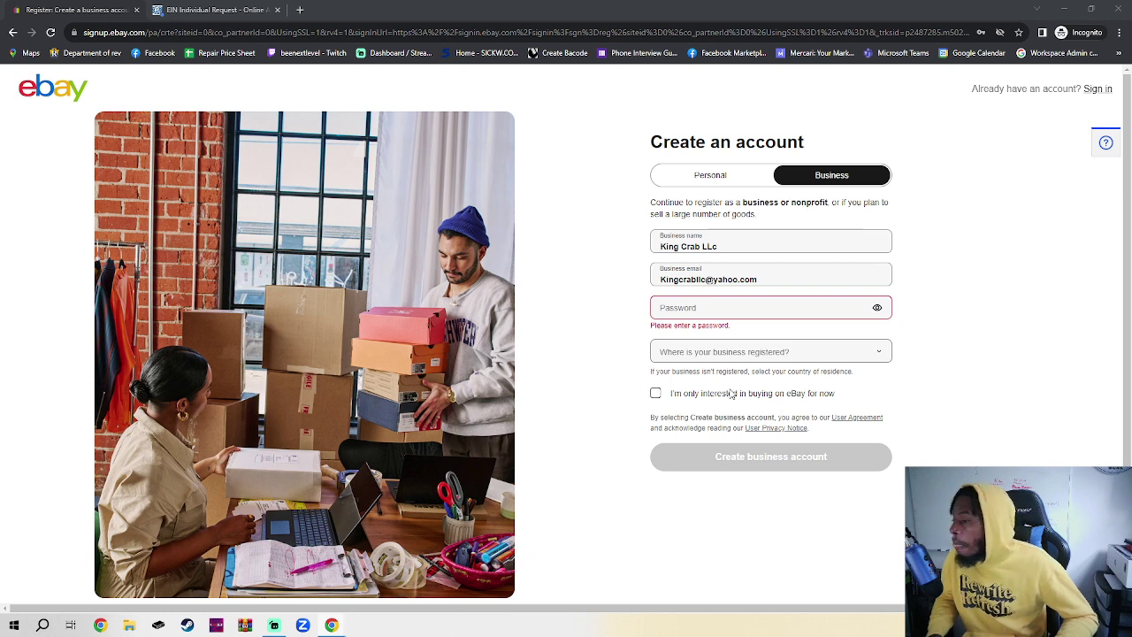
{"action": "left_click", "coordinate": [741, 307]}
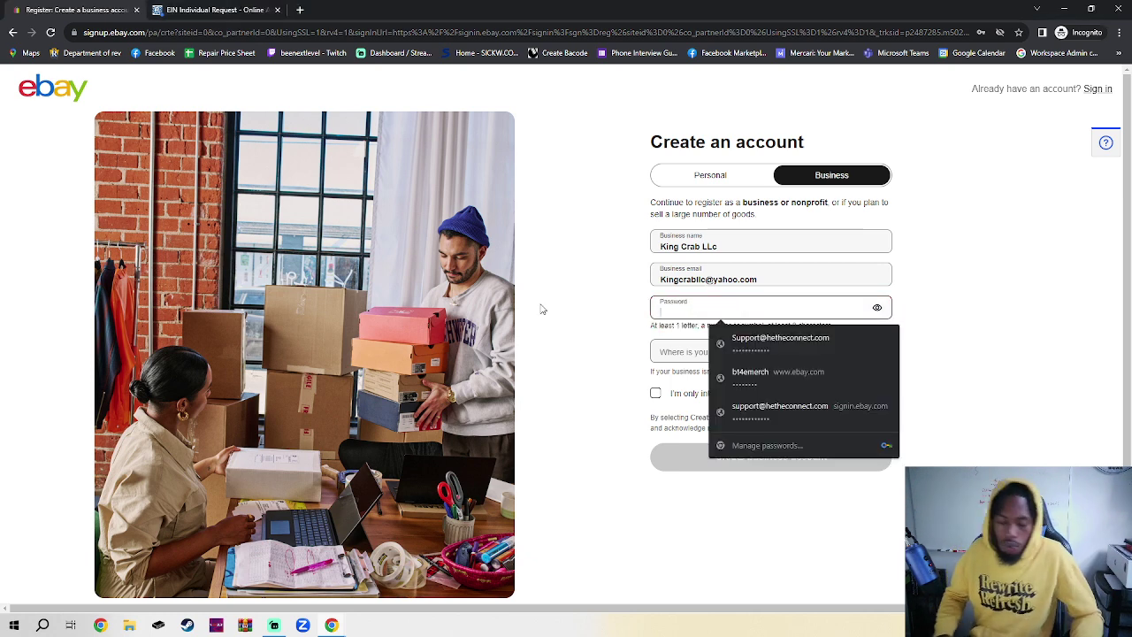
{"action": "type", "text": "•••••"}
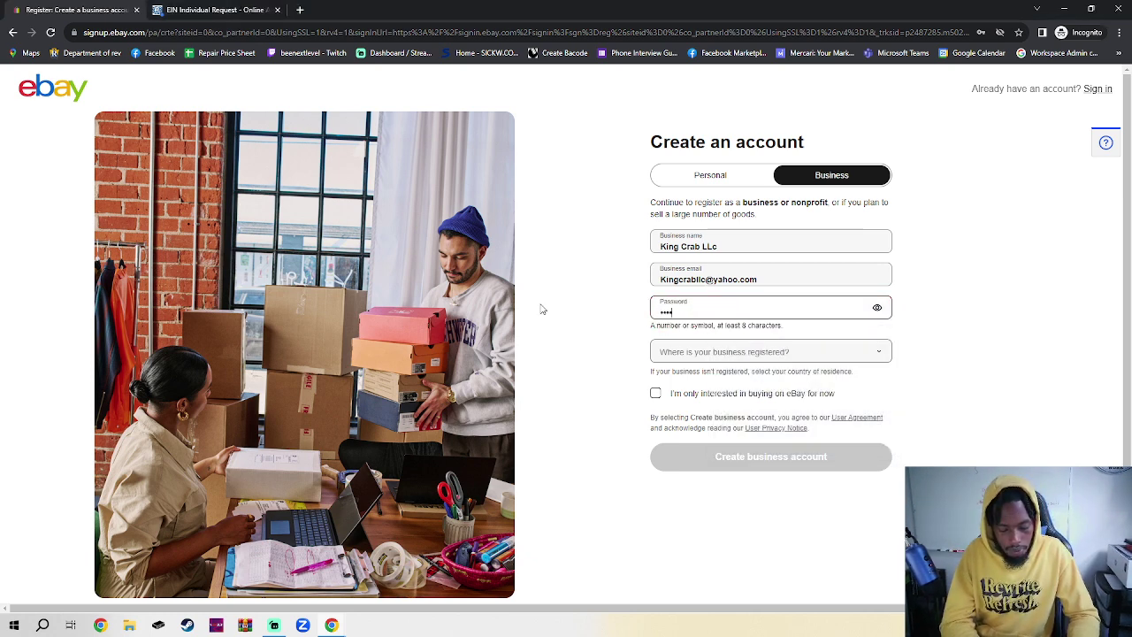
{"action": "type", "text": "•••••••"}
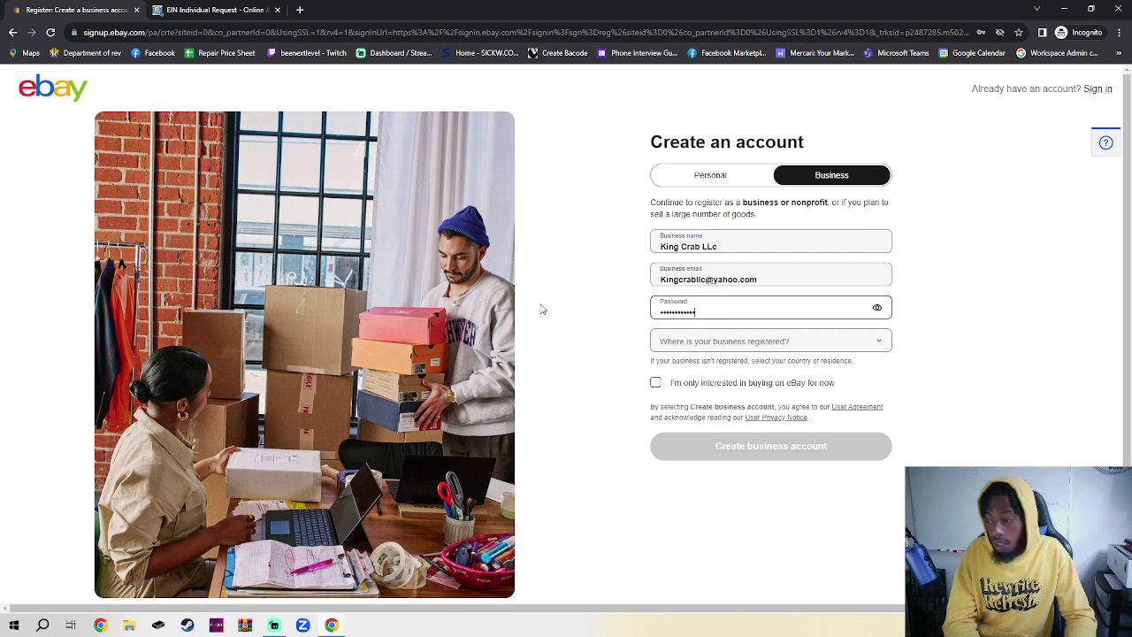
{"action": "left_click", "coordinate": [698, 345]}
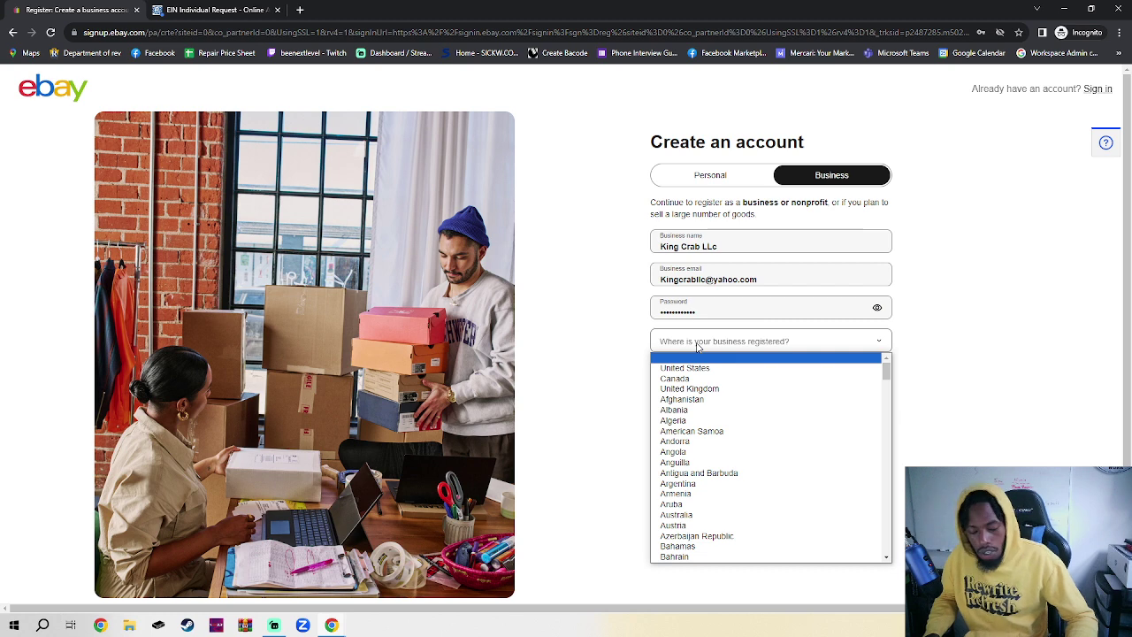
{"action": "key", "text": "Down"}
{"action": "left_click", "coordinate": [710, 368]}
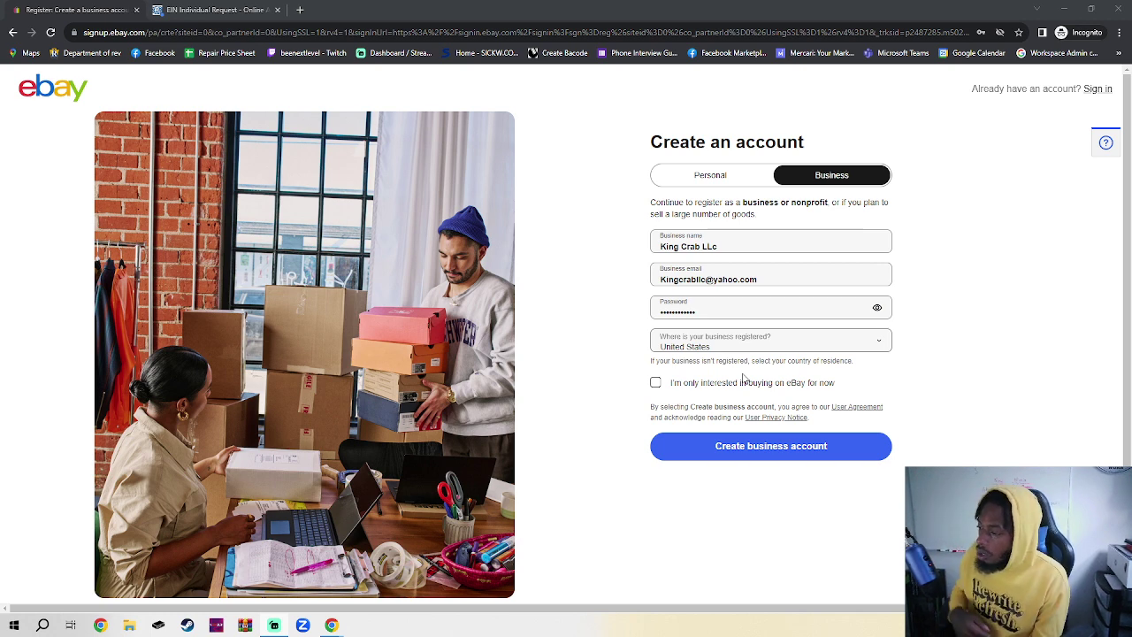
Submit the business account form and verify the e-mail with the six-digit security code
{"action": "left_click", "coordinate": [751, 452]}
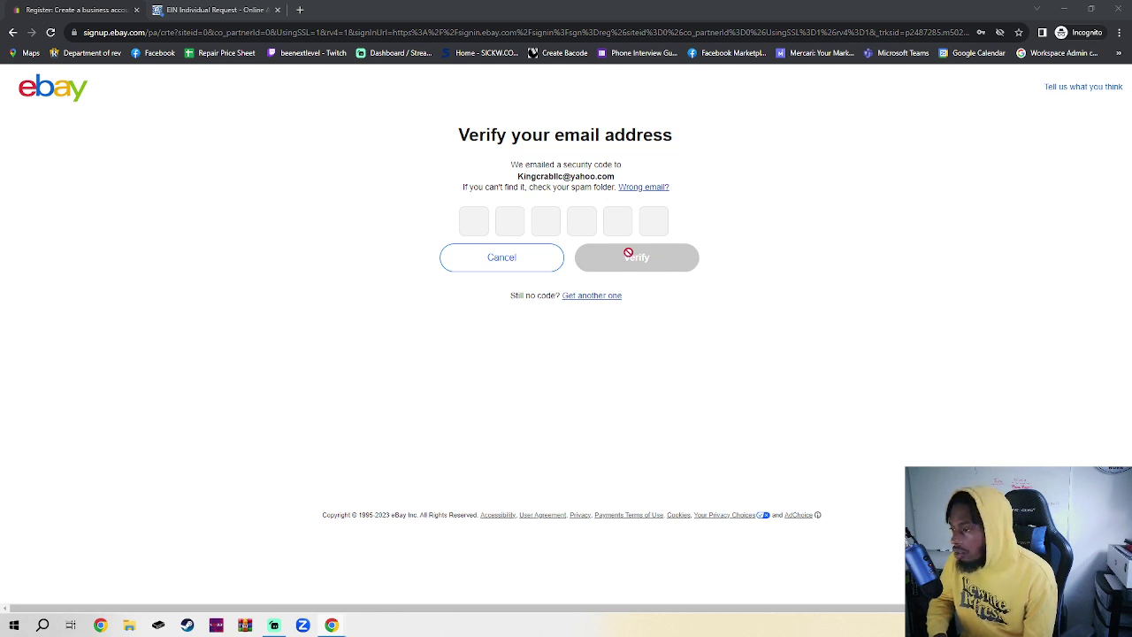
{"action": "left_click", "coordinate": [481, 222]}
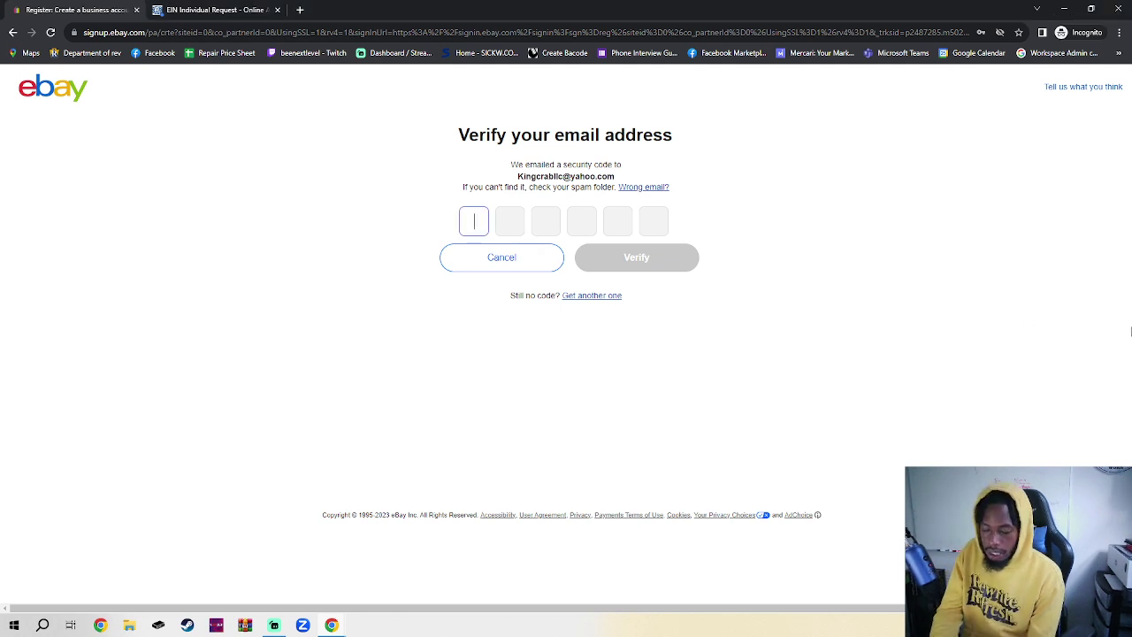
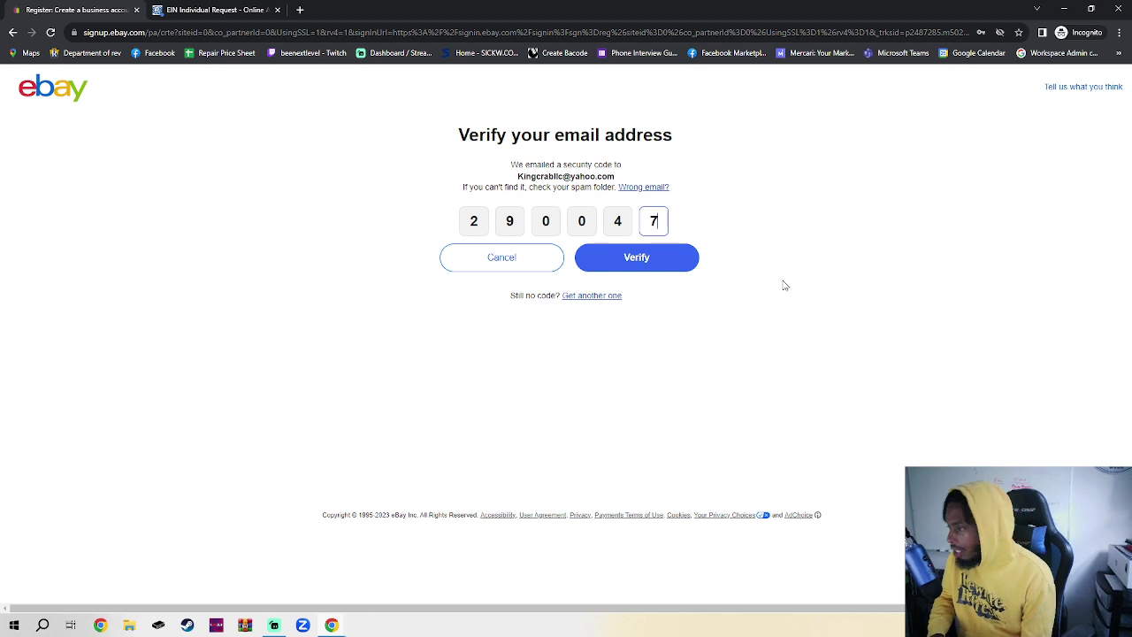
{"action": "left_click", "coordinate": [683, 260]}
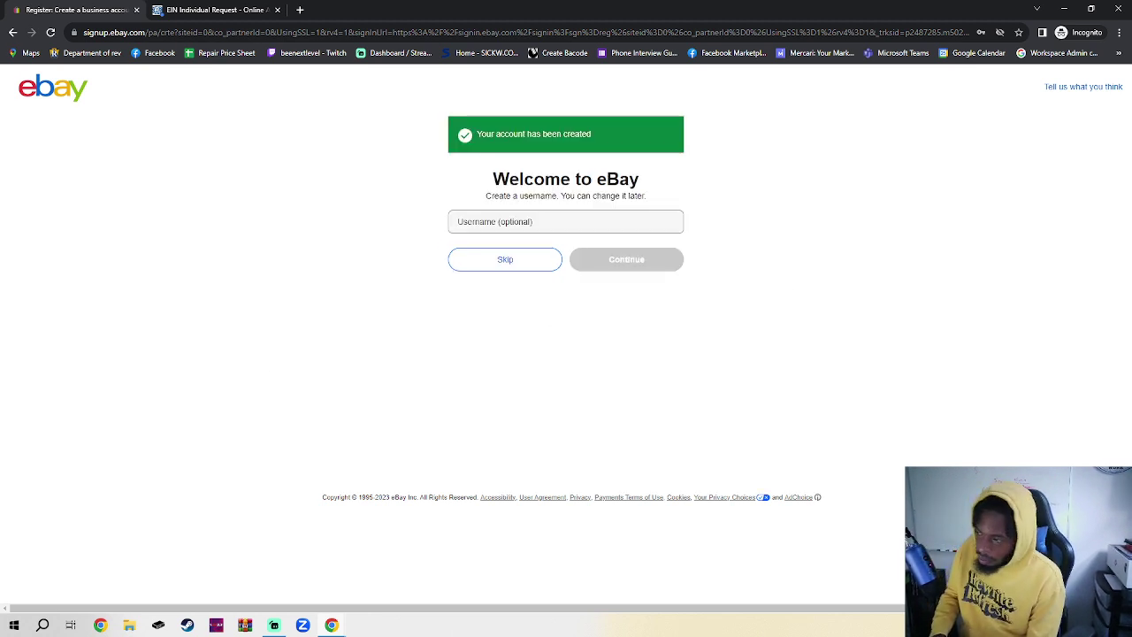
Enter a hyphenated username that eBay reports as available and continue
{"action": "left_click", "coordinate": [569, 223]}
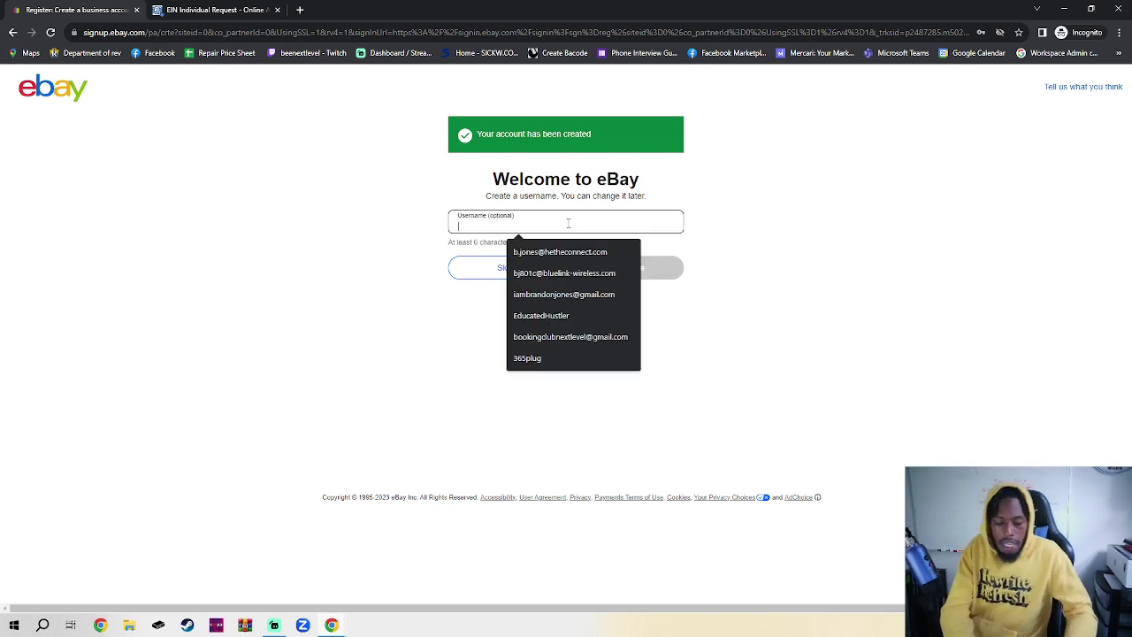
{"action": "type", "text": "King"}
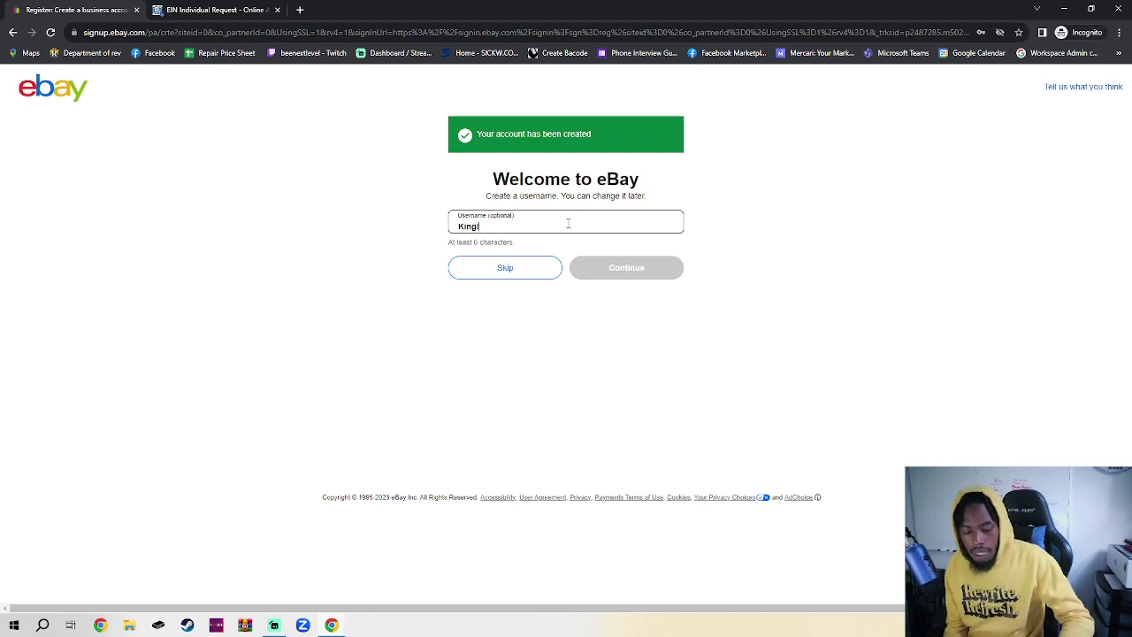
{"action": "type", "text": "lc"}
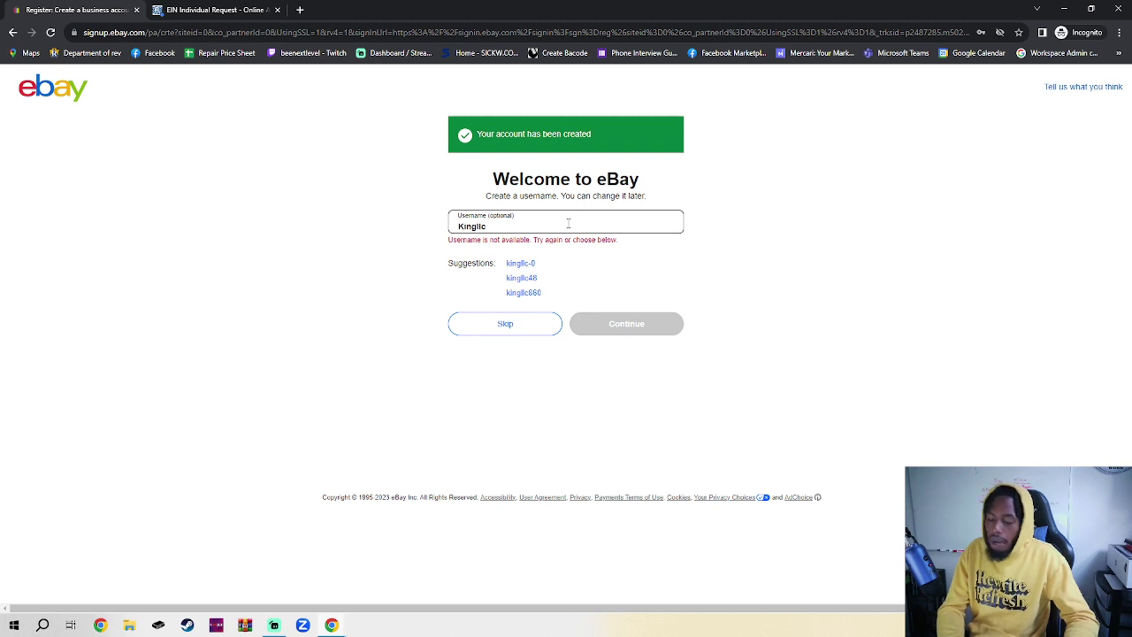
{"action": "type", "text": "-"}
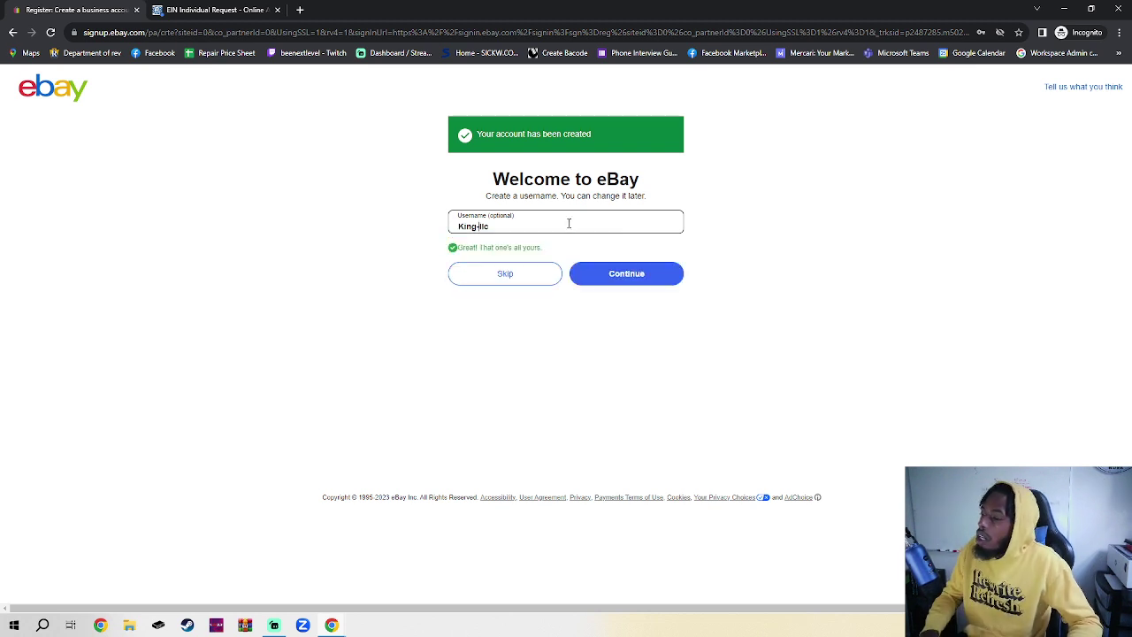
{"action": "left_click", "coordinate": [613, 284]}
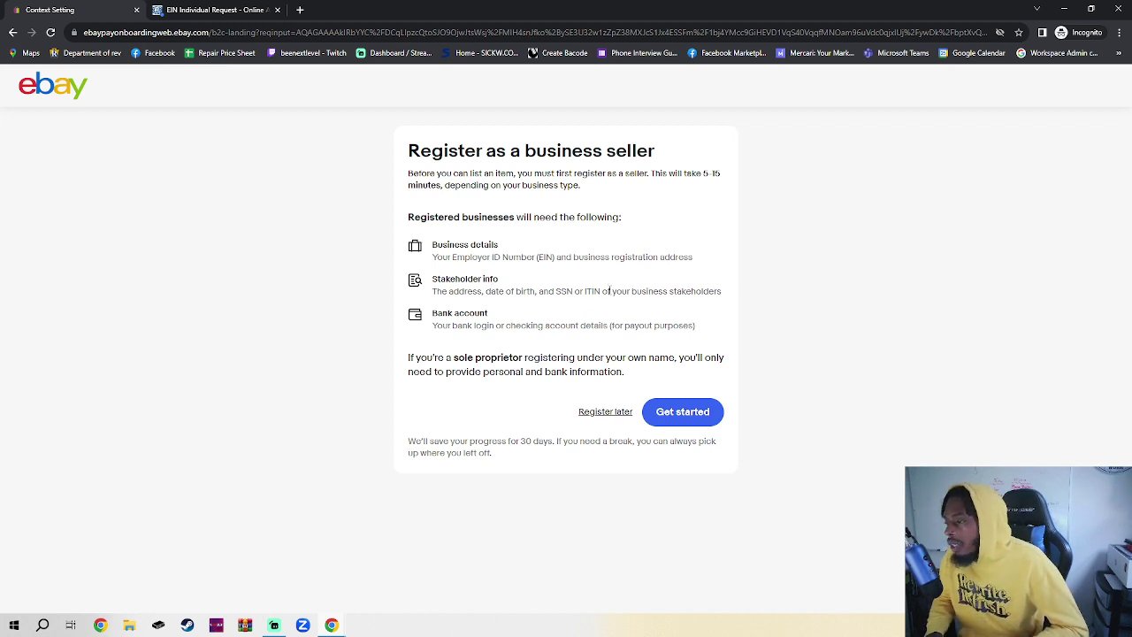
Look over the requirements: business details, stakeholder info and bank account
{"action": "left_click_drag", "start_coordinate": [556, 292], "coordinate": [581, 292]}
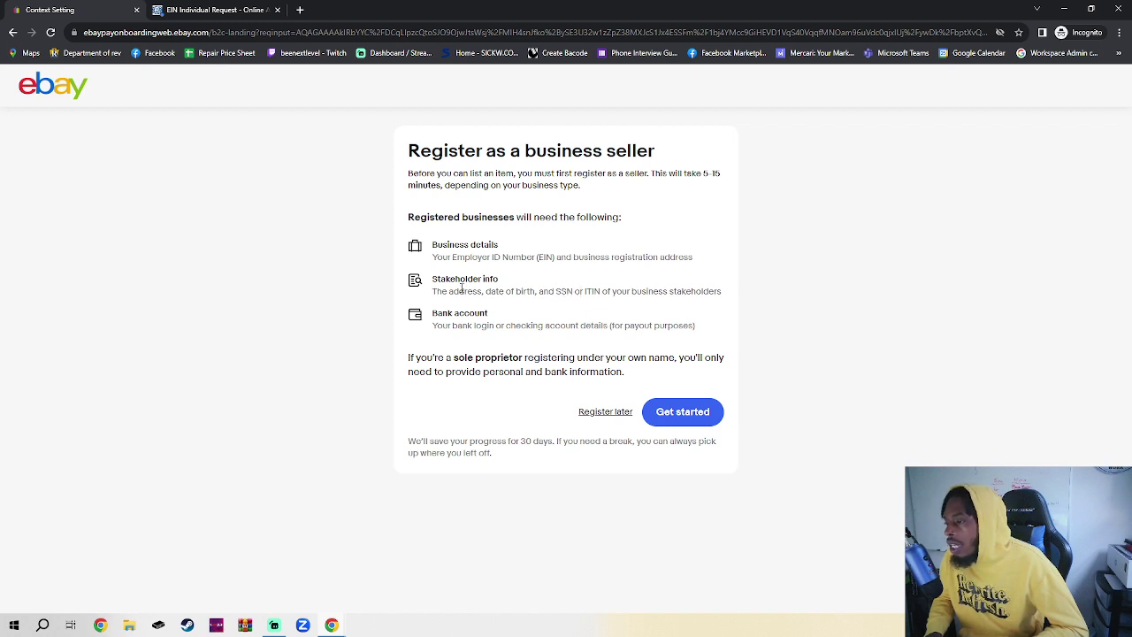
{"action": "left_click_drag", "start_coordinate": [458, 292], "coordinate": [499, 292]}
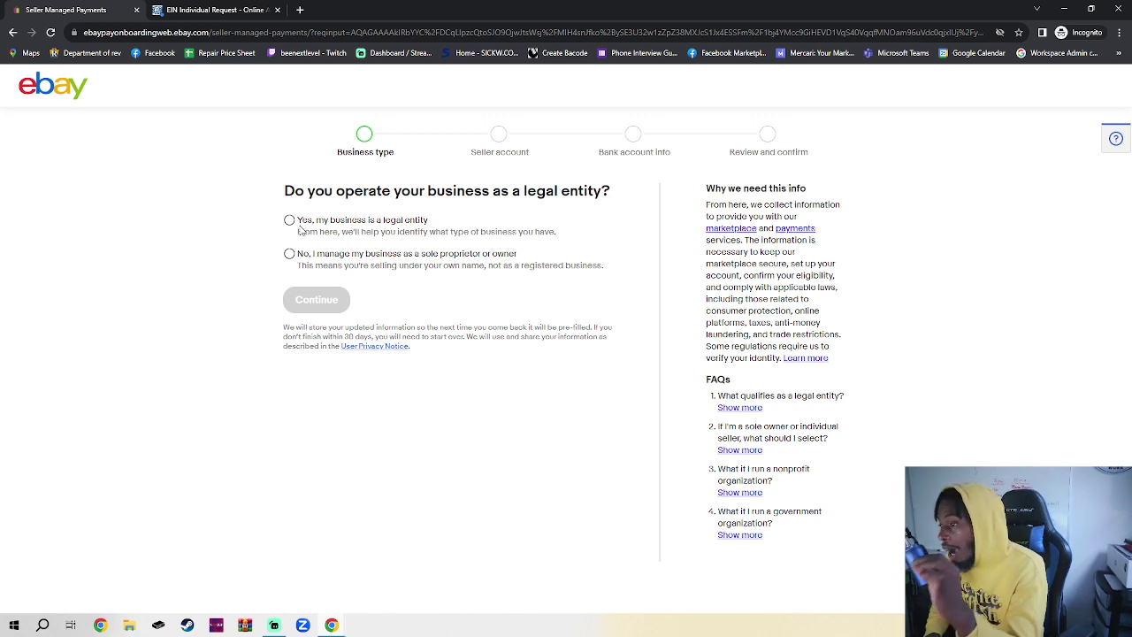
Mark the business as a legal entity of type Single-member LLC and continue
{"action": "left_click", "coordinate": [299, 228]}
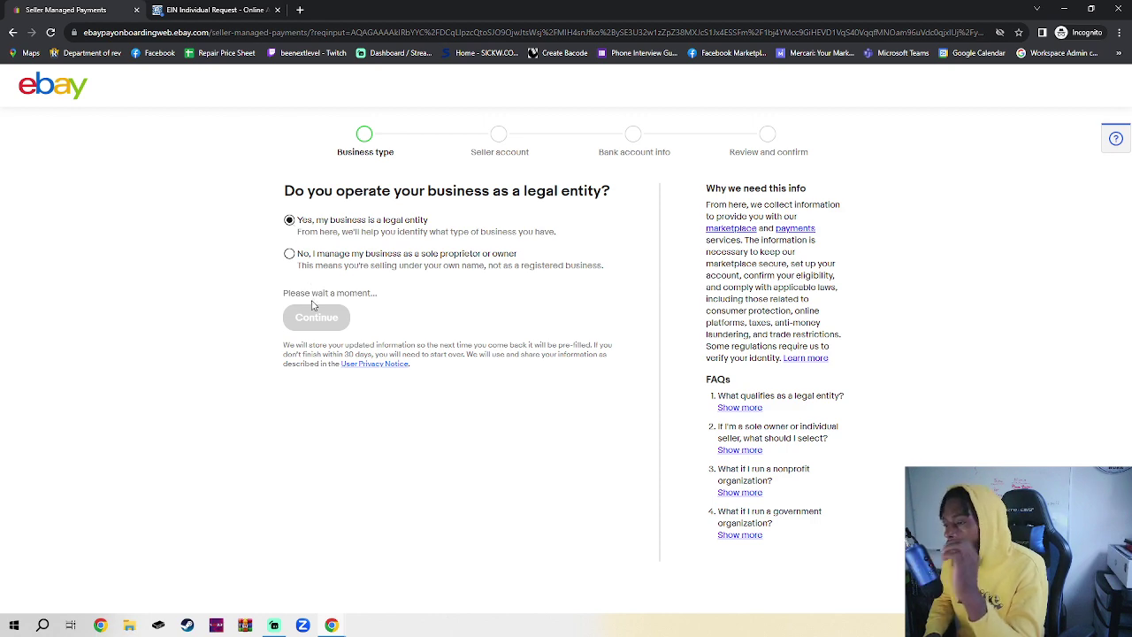
{"action": "scroll", "coordinate": [313, 302], "scroll_direction": "down", "scroll_amount": 1}
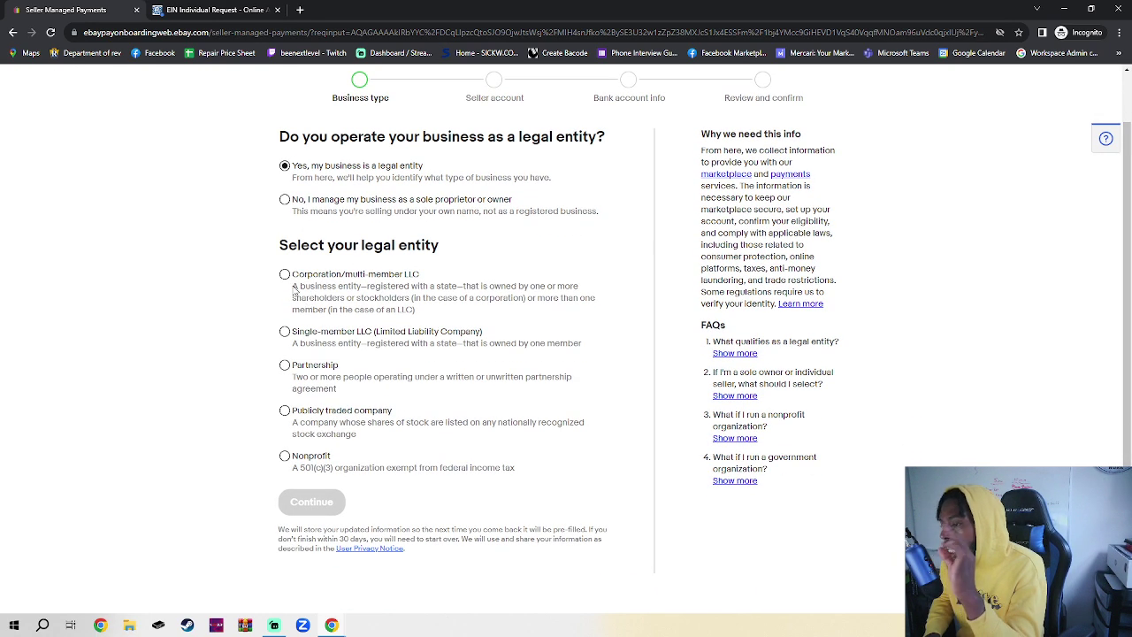
{"action": "left_click", "coordinate": [284, 332]}
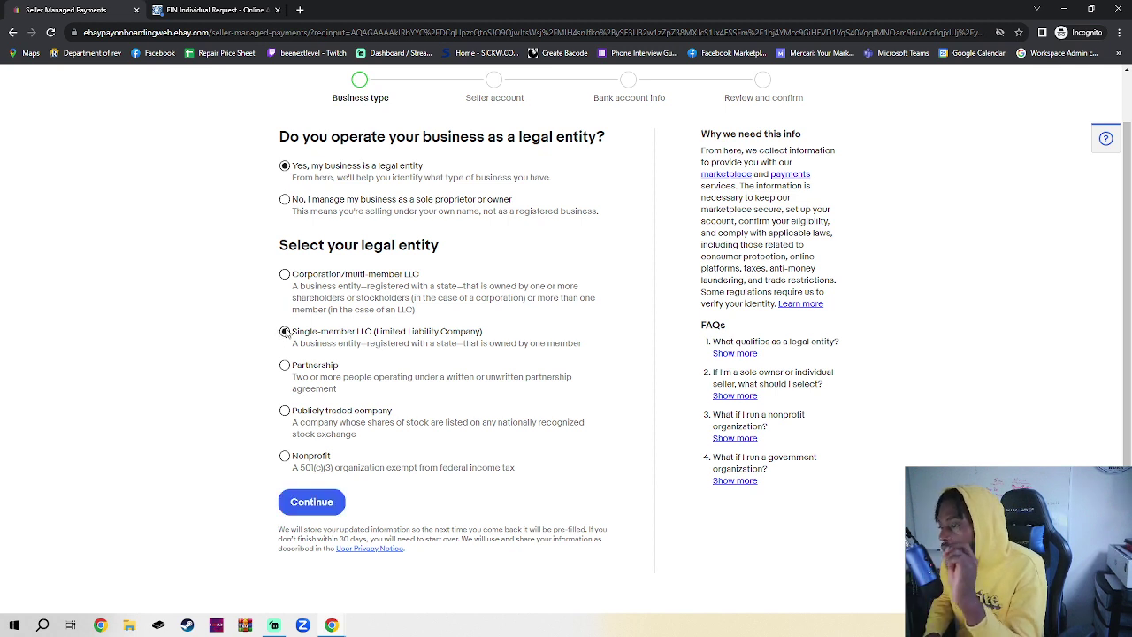
{"action": "left_click", "coordinate": [316, 504]}
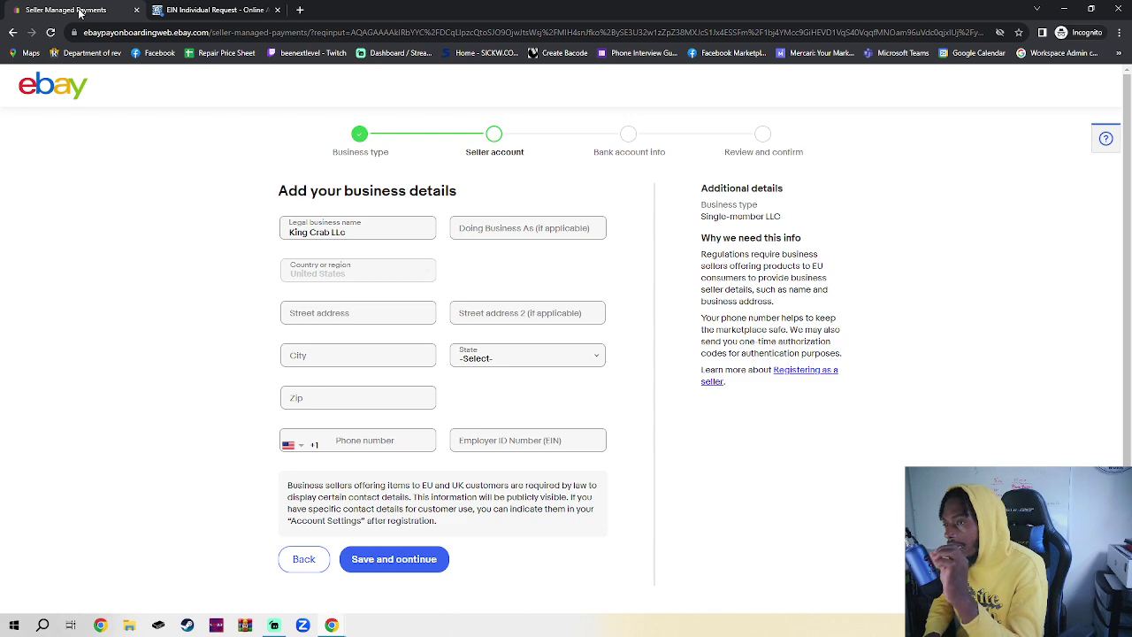
Bring the IRS EIN page forward, dismiss the authorized-use warning and begin the application
{"action": "left_click_drag", "start_coordinate": [80, 13], "coordinate": [0, 32]}
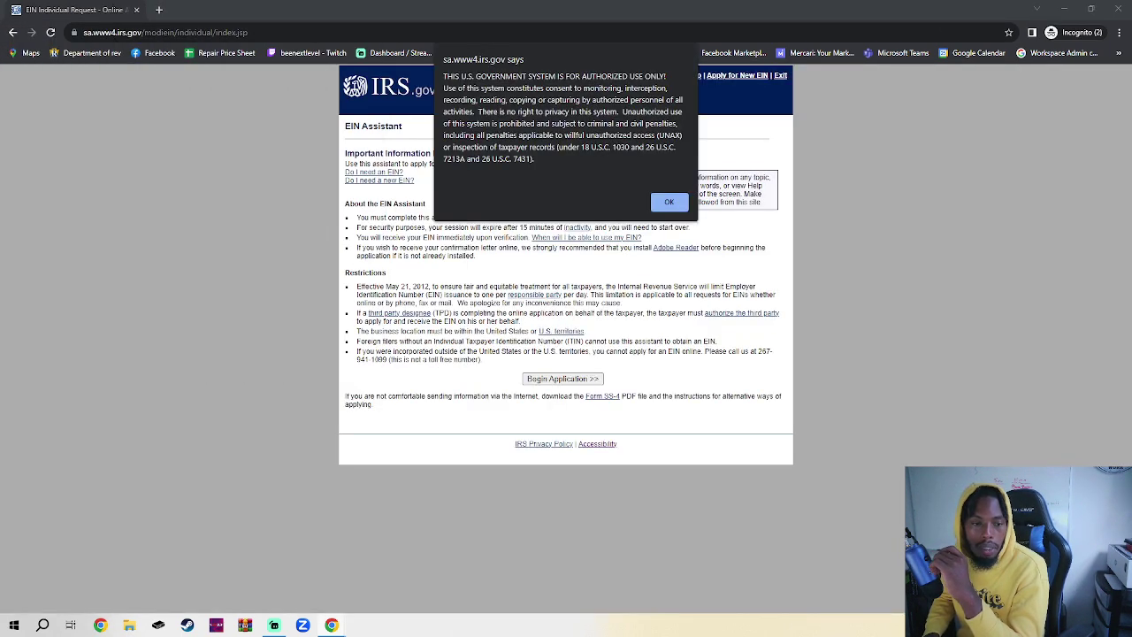
{"action": "left_click_drag", "start_coordinate": [0, 33], "coordinate": [572, 317]}
{"action": "left_click", "coordinate": [668, 202]}
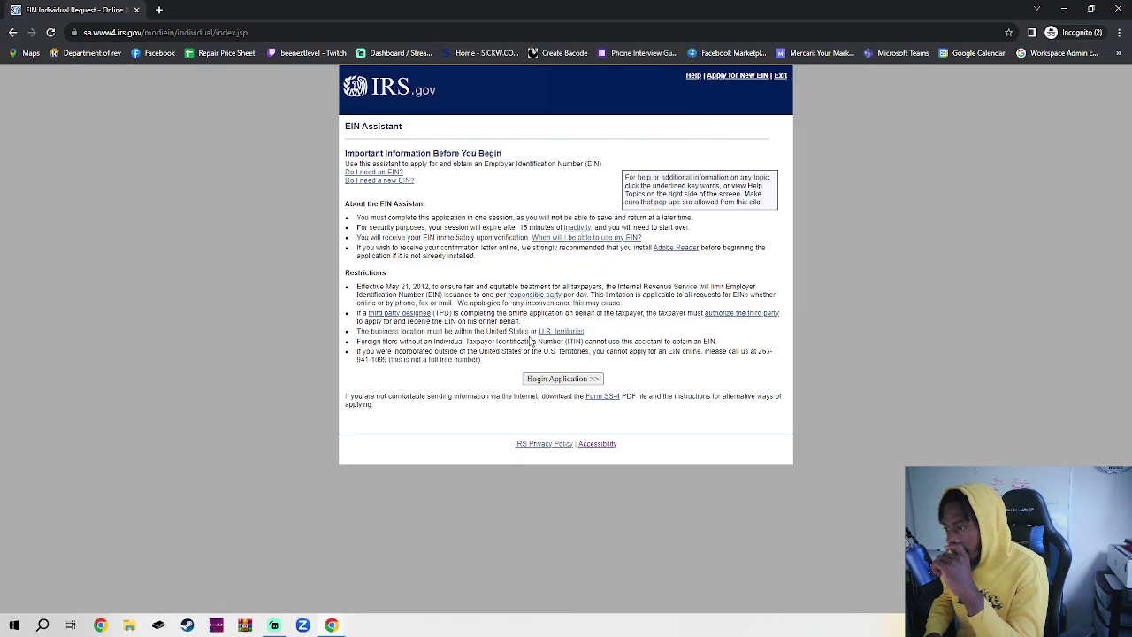
{"action": "left_click", "coordinate": [559, 379]}
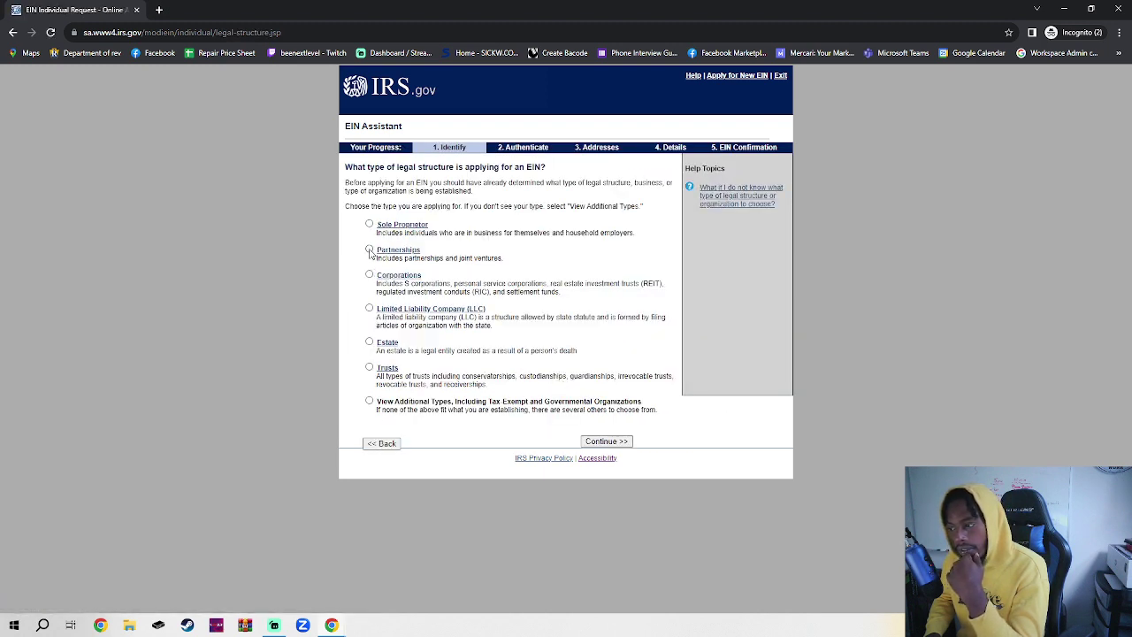
Choose Limited Liability Company as the legal structure and enter 2 members
{"action": "left_click", "coordinate": [369, 309]}
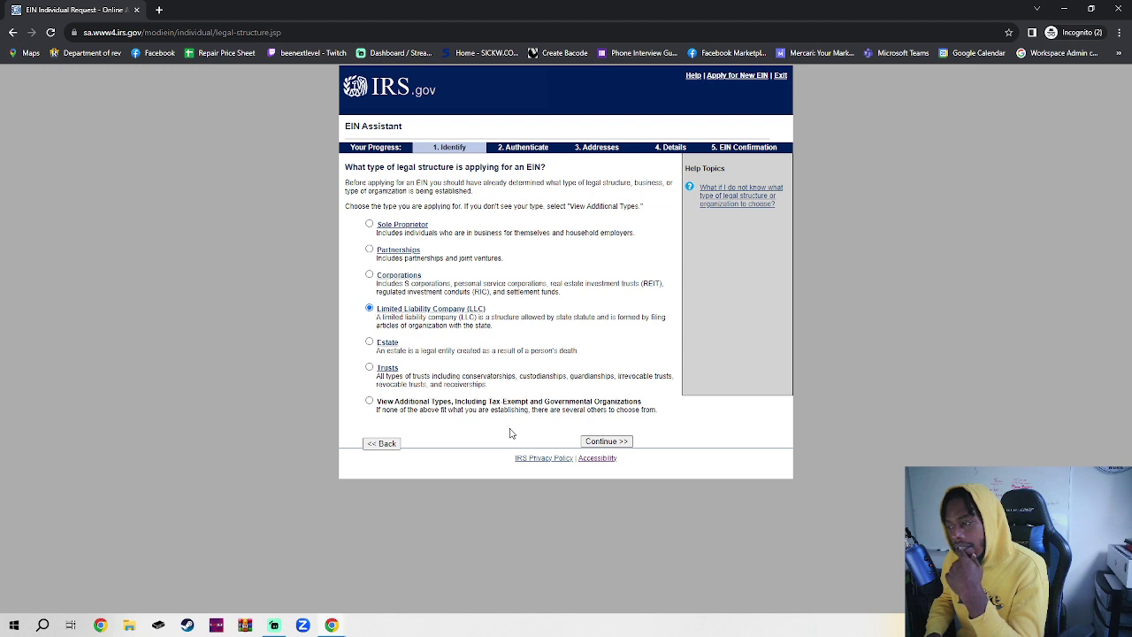
{"action": "left_click", "coordinate": [601, 445]}
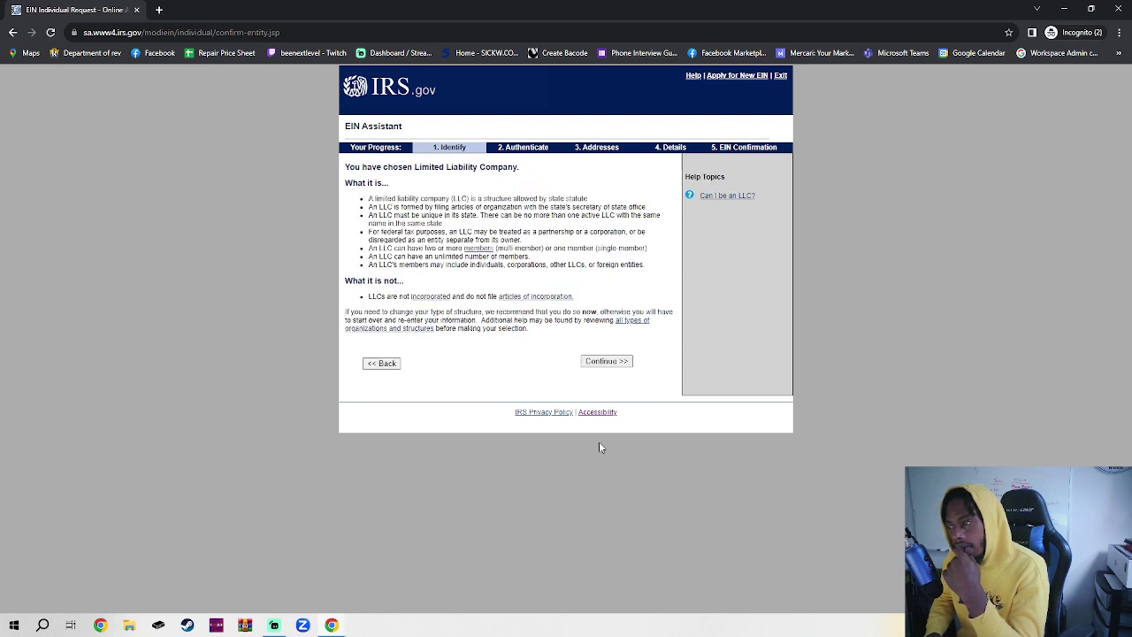
{"action": "left_click", "coordinate": [603, 362]}
{"action": "left_click", "coordinate": [506, 202]}
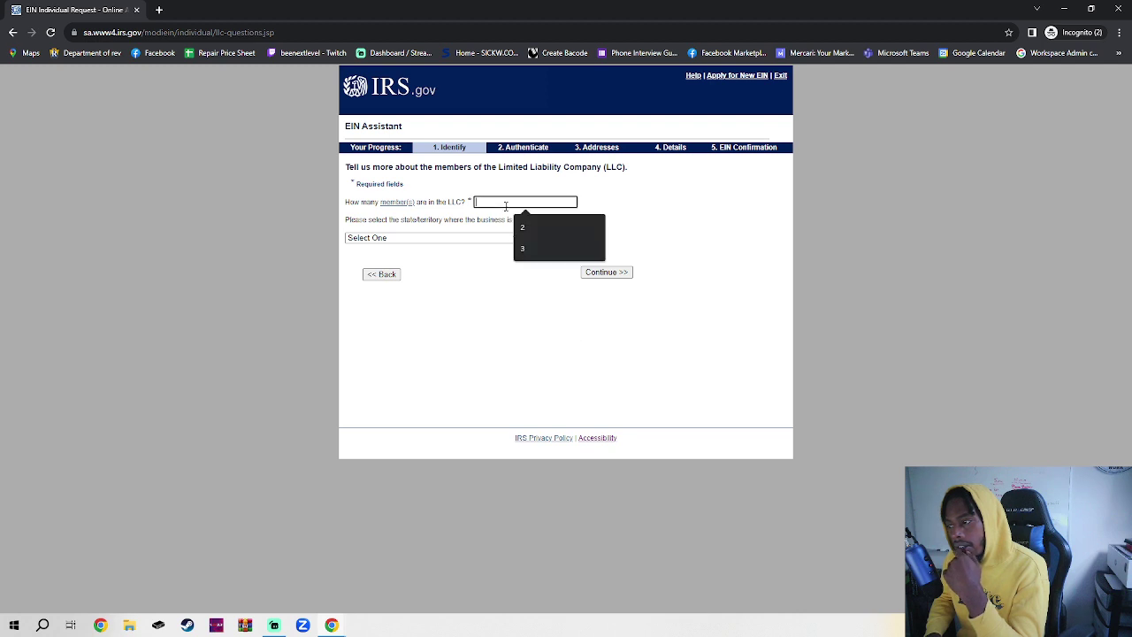
{"action": "type", "text": "2"}
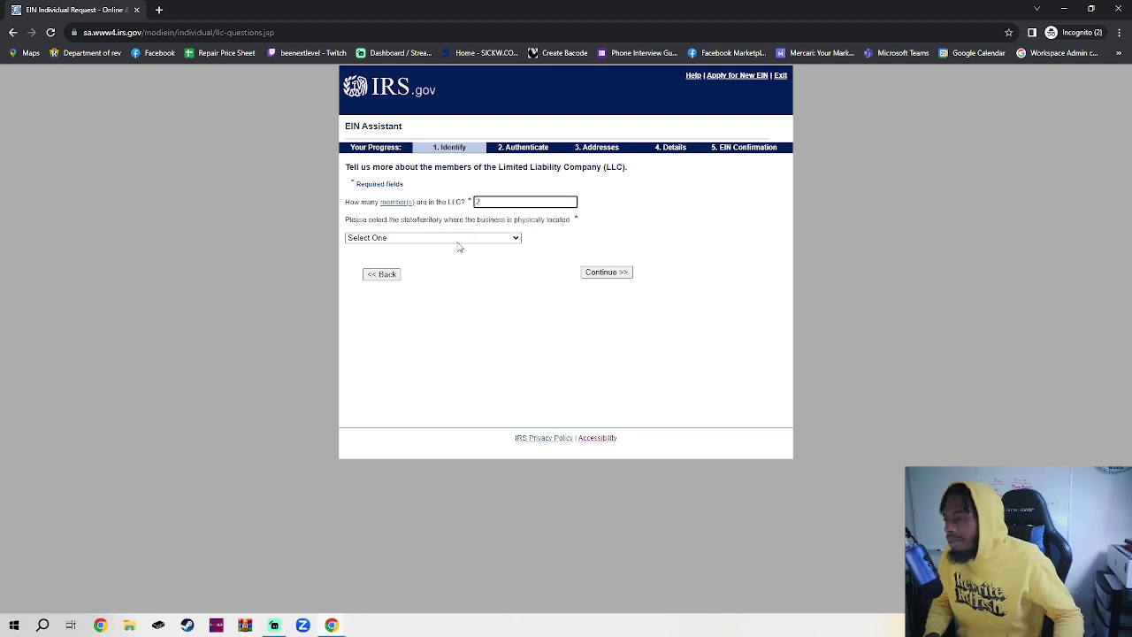
Pick the business's state, accept the multi-member LLC classification, and select Started a new business
{"action": "left_click", "coordinate": [457, 238]}
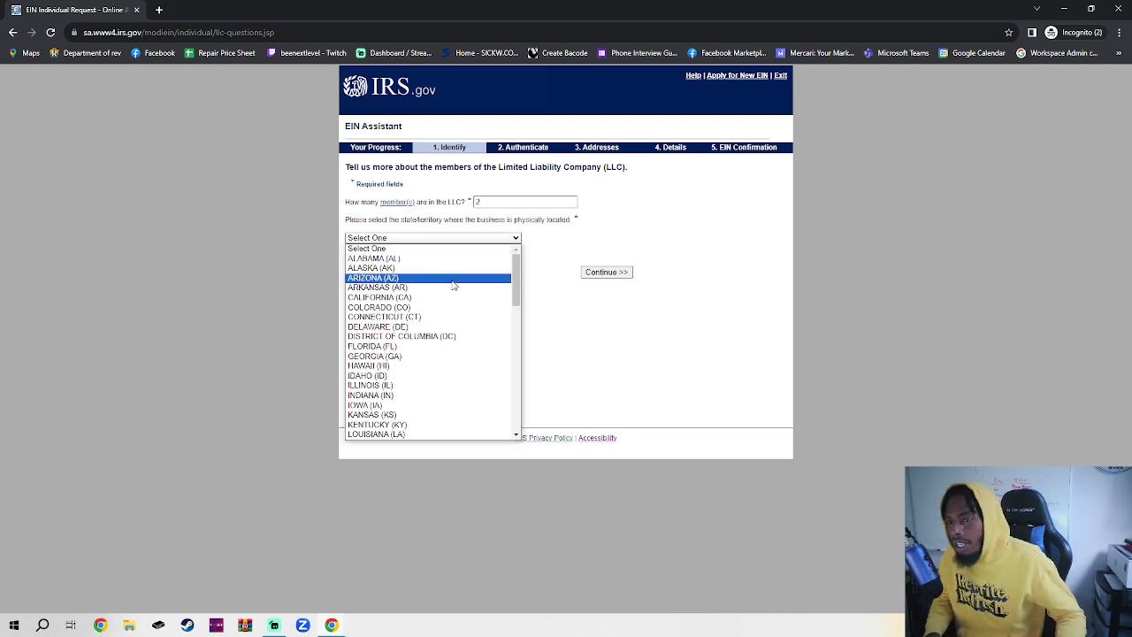
{"action": "scroll", "coordinate": [453, 284], "scroll_direction": "down", "scroll_amount": 5}
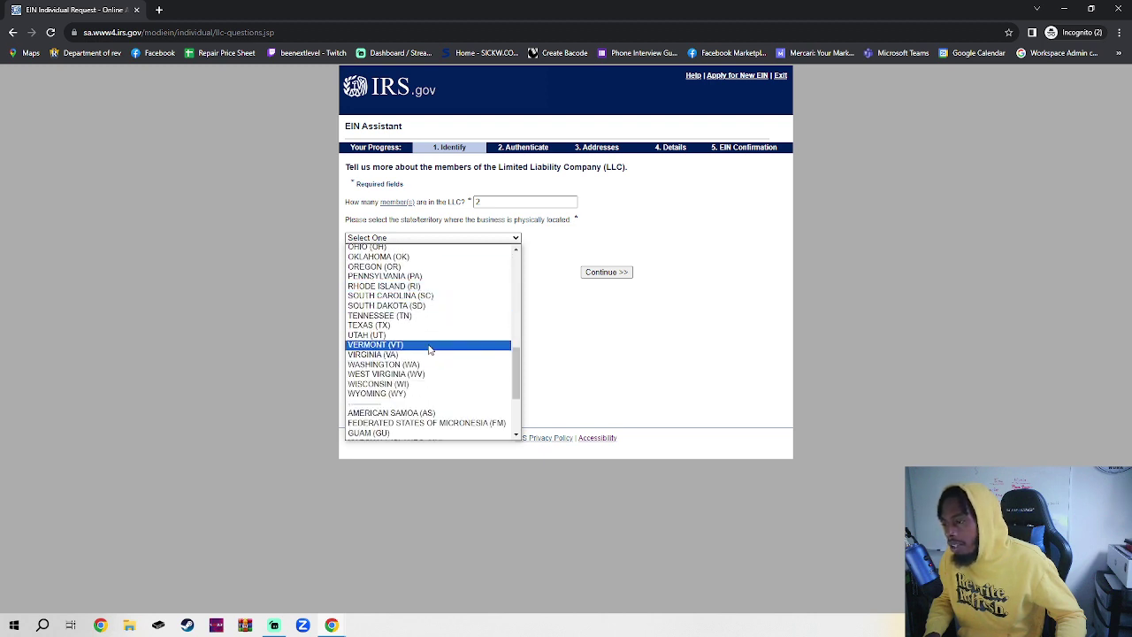
{"action": "left_click", "coordinate": [470, 276]}
{"action": "left_click", "coordinate": [606, 271]}
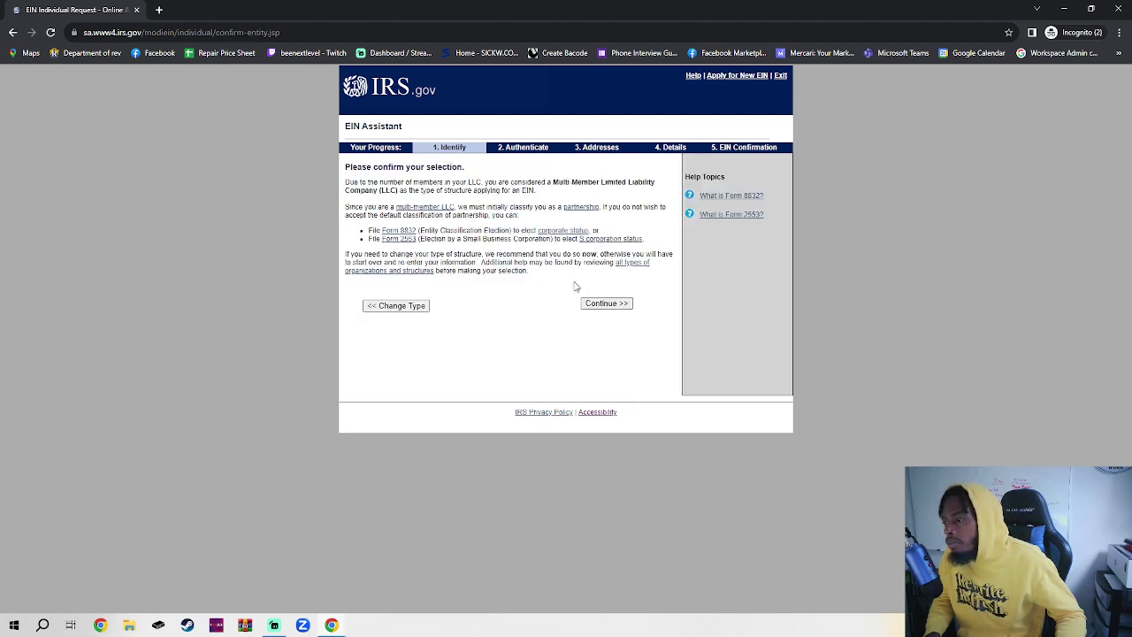
{"action": "left_click", "coordinate": [589, 303]}
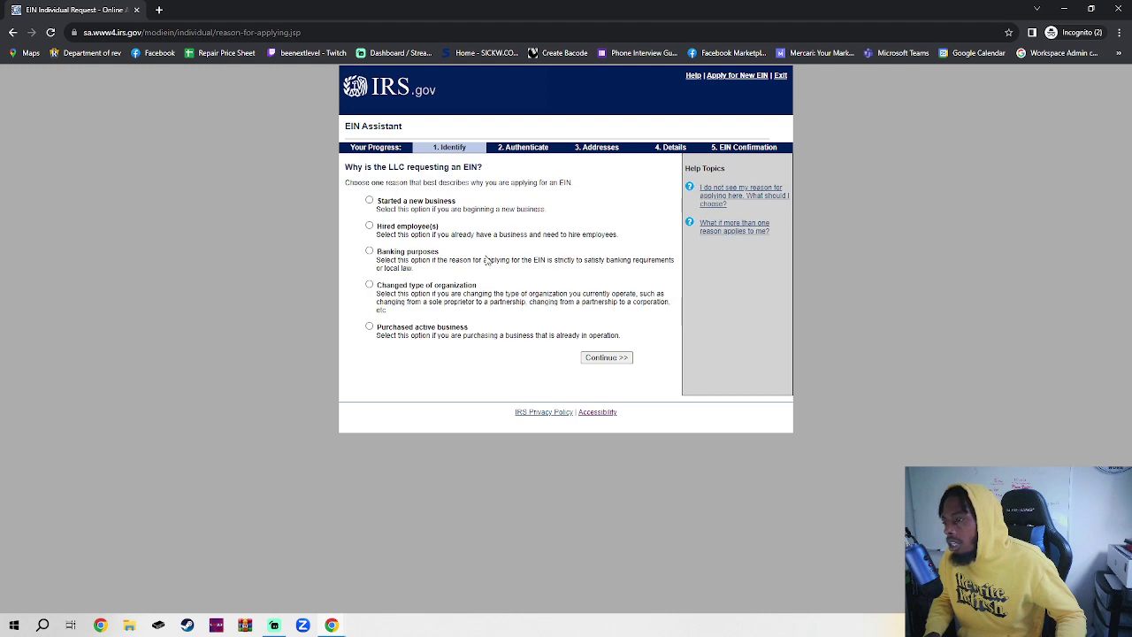
{"action": "left_click", "coordinate": [370, 201]}
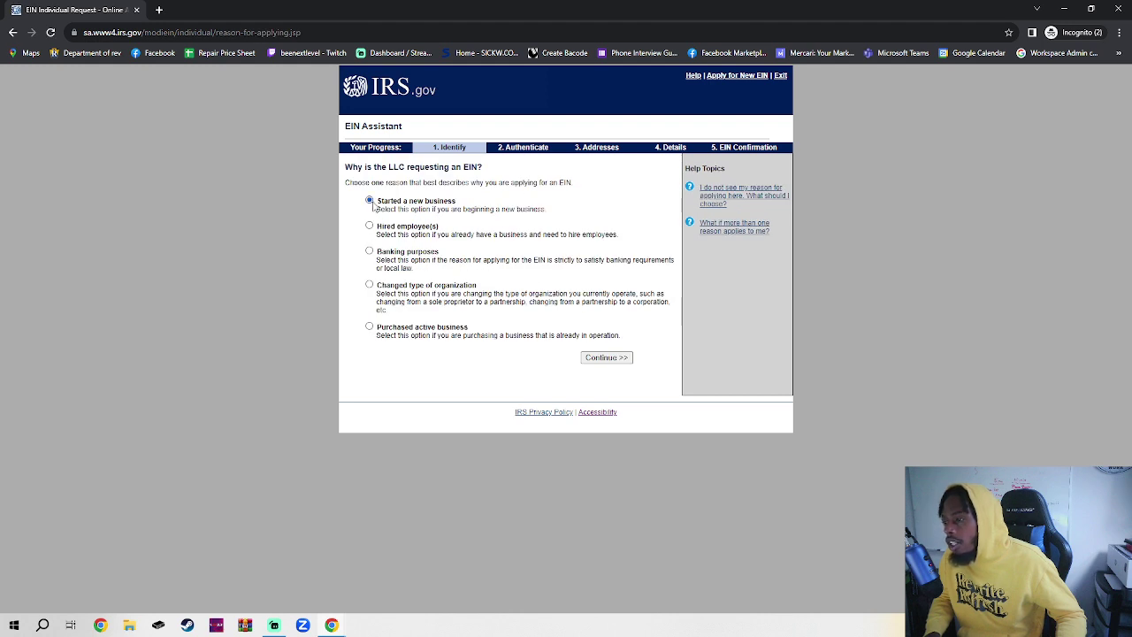
{"action": "left_click", "coordinate": [601, 357]}
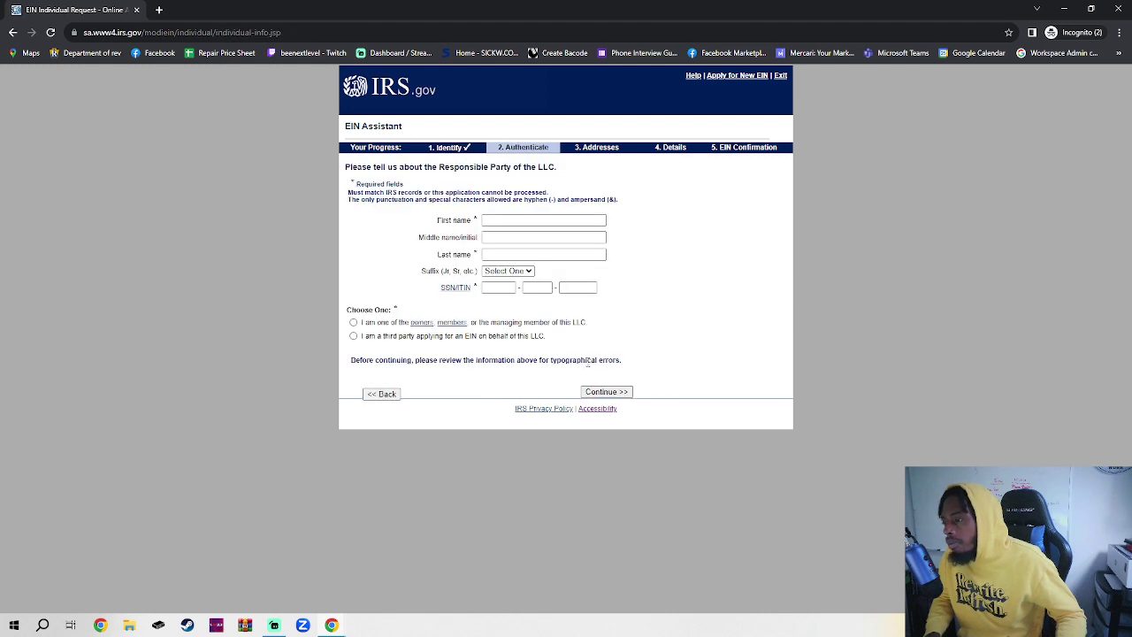
Autofill the responsible party's first and last name from saved details
{"action": "left_click", "coordinate": [538, 221]}
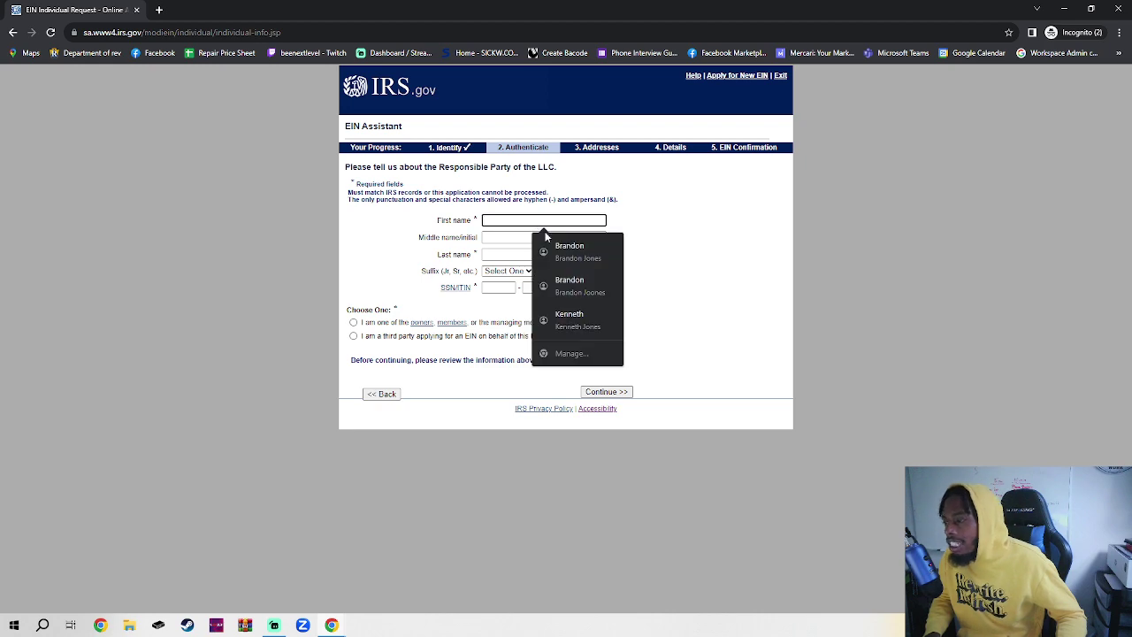
{"action": "left_click", "coordinate": [549, 237]}
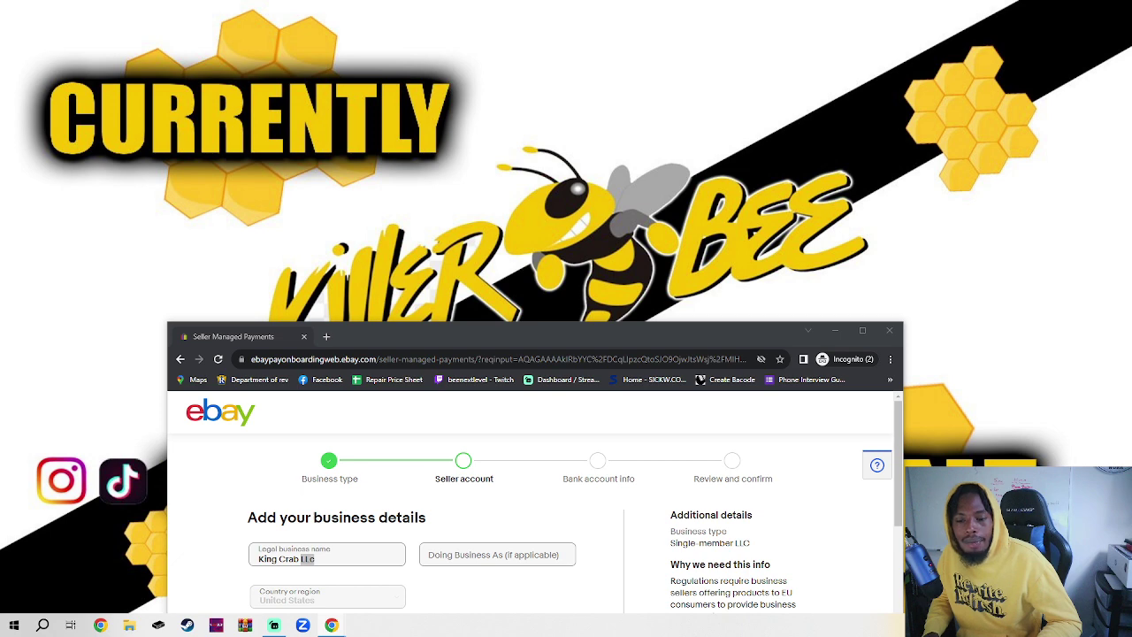
Maximize the browser and replace legal business name King Crab LLc with Hustlers Syndicate, then copy it
{"action": "left_click", "coordinate": [863, 331]}
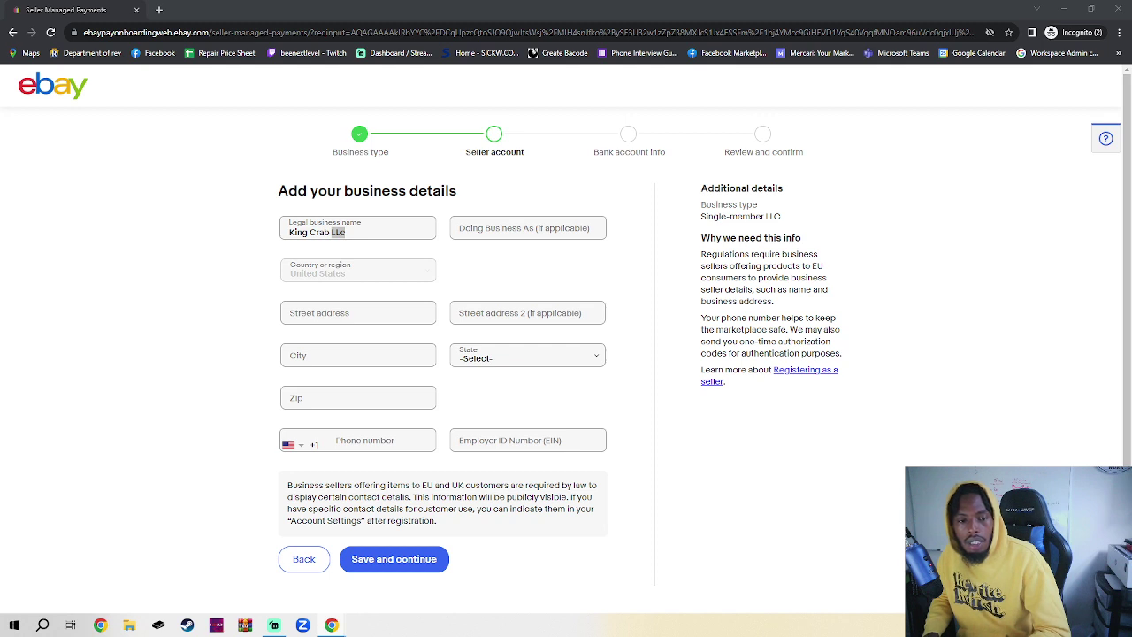
{"action": "triple_click", "coordinate": [307, 236]}
{"action": "key", "text": "BackSpace"}
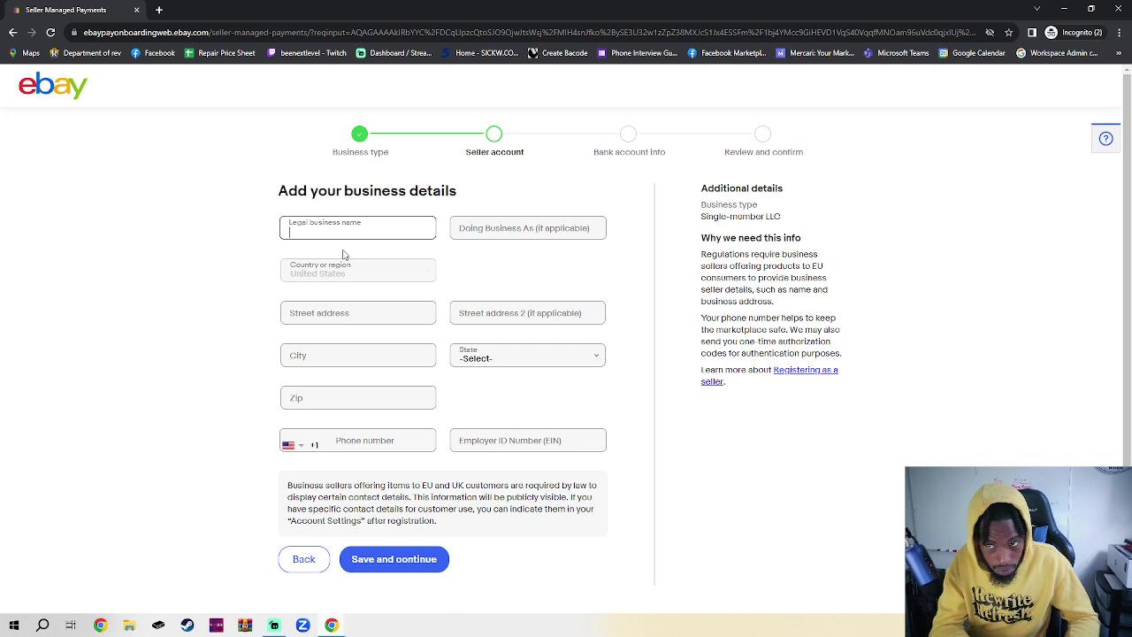
{"action": "type", "text": "Hustl"}
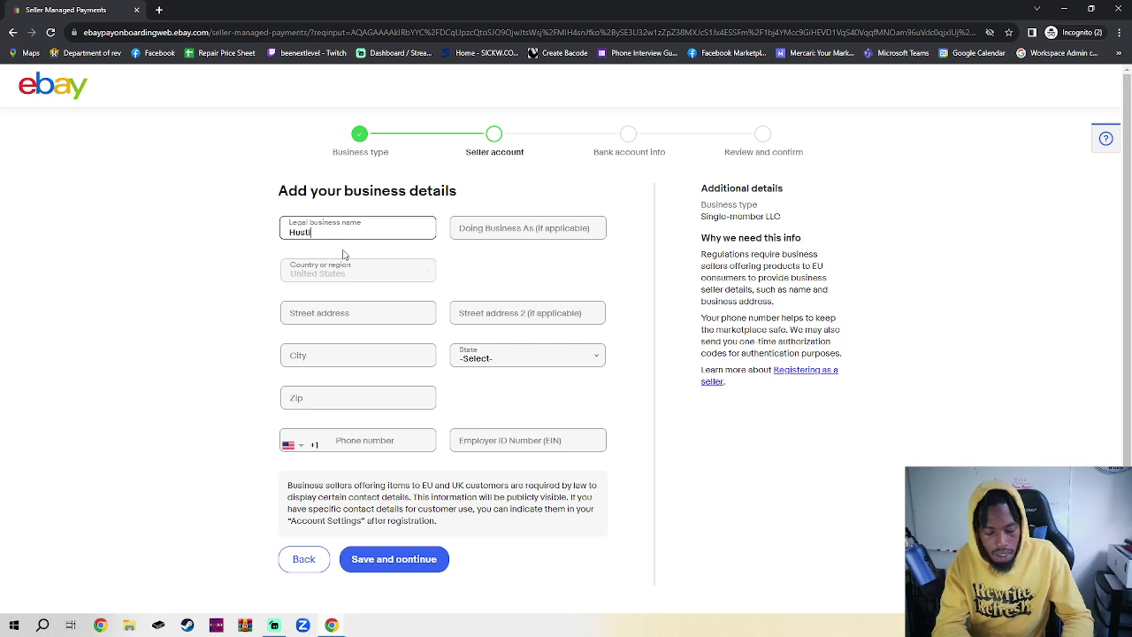
{"action": "type", "text": "ers Sy"}
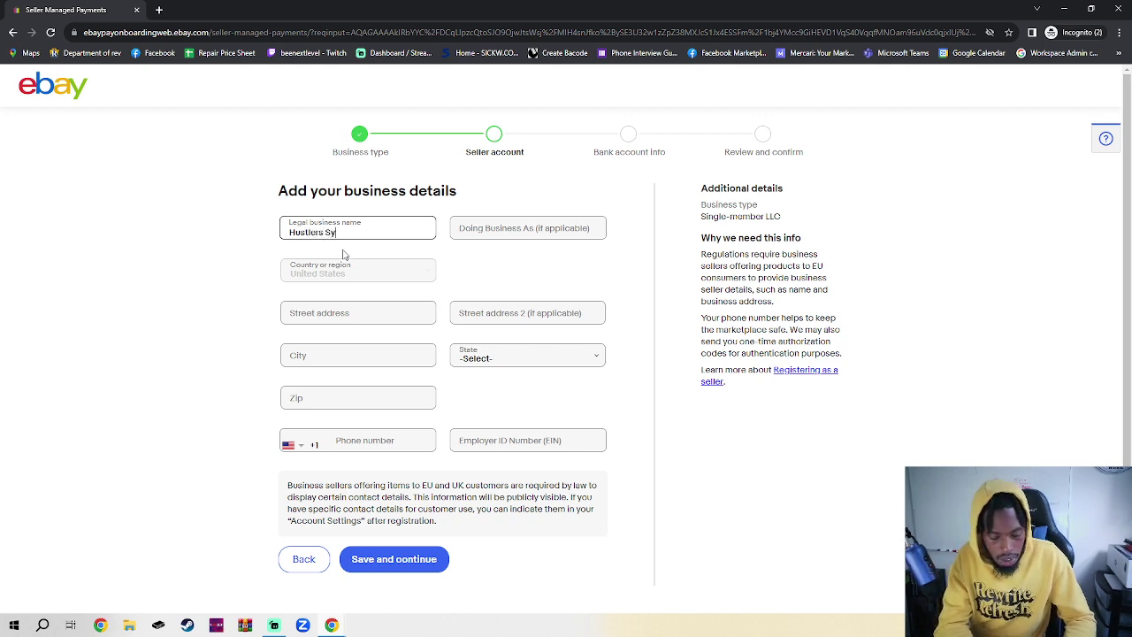
{"action": "type", "text": "ndicate"}
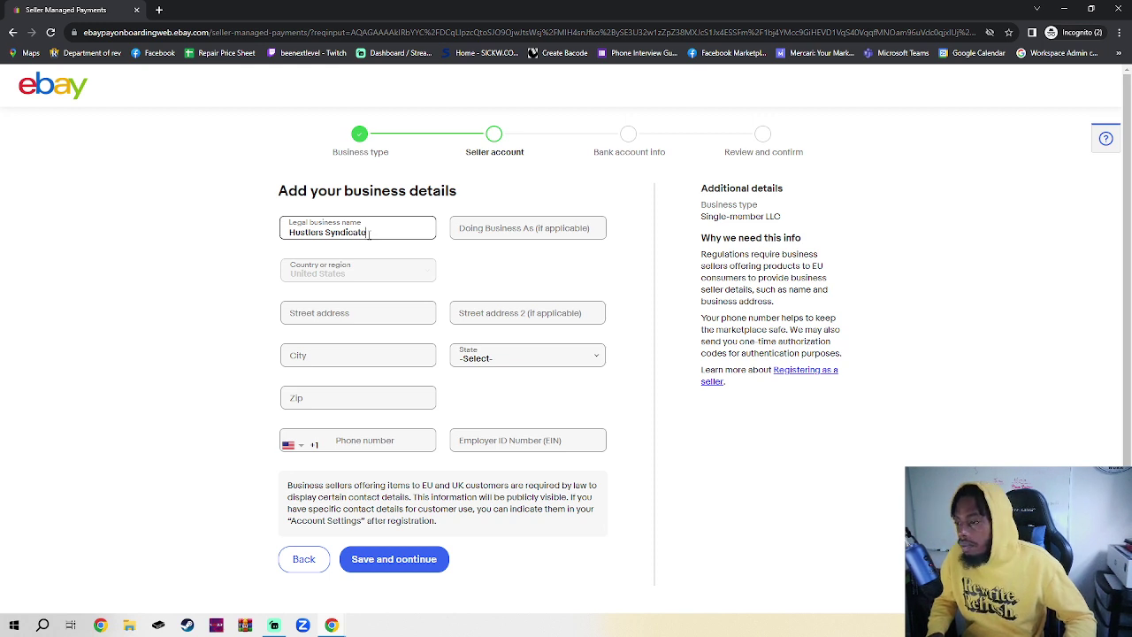
{"action": "triple_click", "coordinate": [368, 231]}
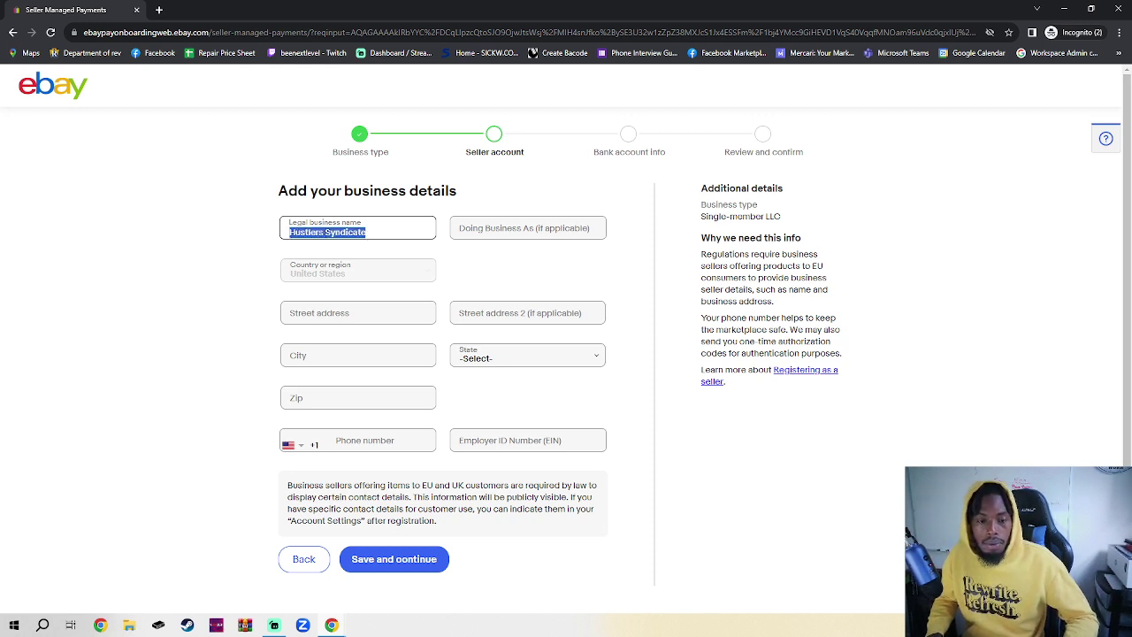
{"action": "key", "text": "alt+Tab"}
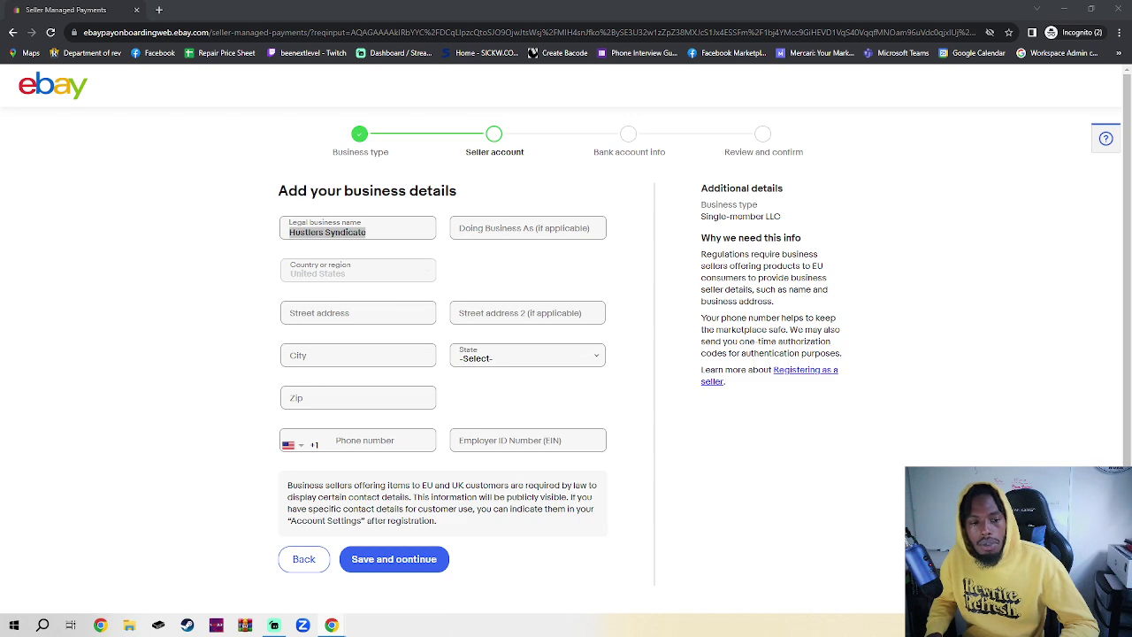
In the IRS assistant, choose Retail selling exclusively online and online EIN letter delivery, then return to eBay
{"action": "key", "text": "alt+Tab"}
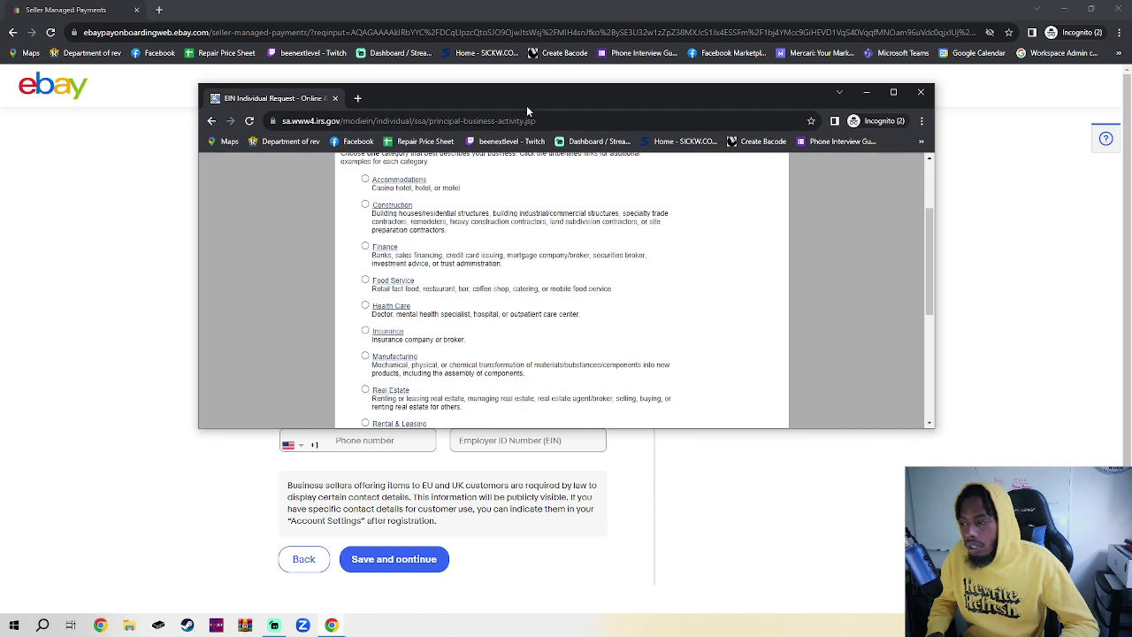
{"action": "scroll", "coordinate": [421, 332], "scroll_direction": "down", "scroll_amount": 5}
{"action": "left_click", "coordinate": [365, 271]}
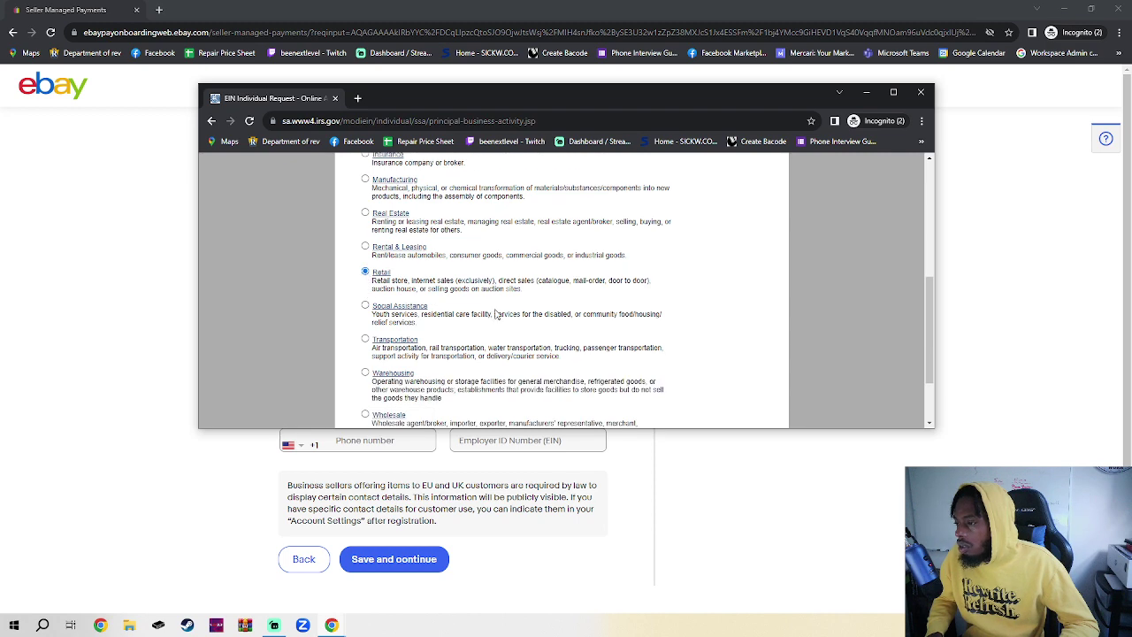
{"action": "scroll", "coordinate": [366, 275], "scroll_direction": "down", "scroll_amount": 2}
{"action": "left_click", "coordinate": [601, 386]}
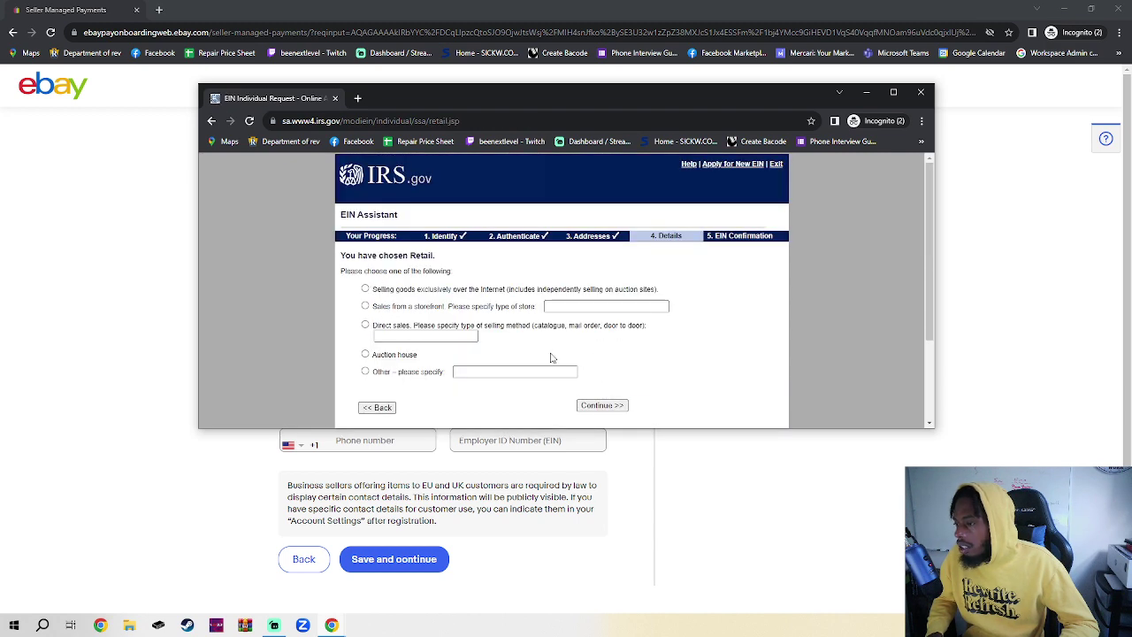
{"action": "left_click", "coordinate": [365, 290]}
{"action": "left_click", "coordinate": [601, 405]}
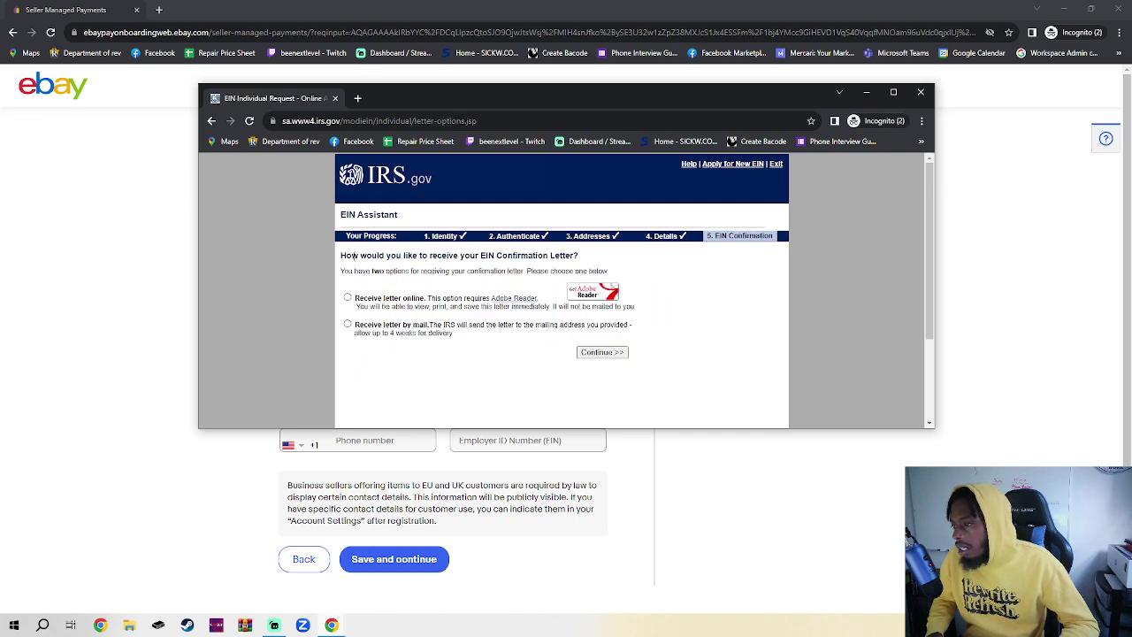
{"action": "left_click", "coordinate": [348, 298]}
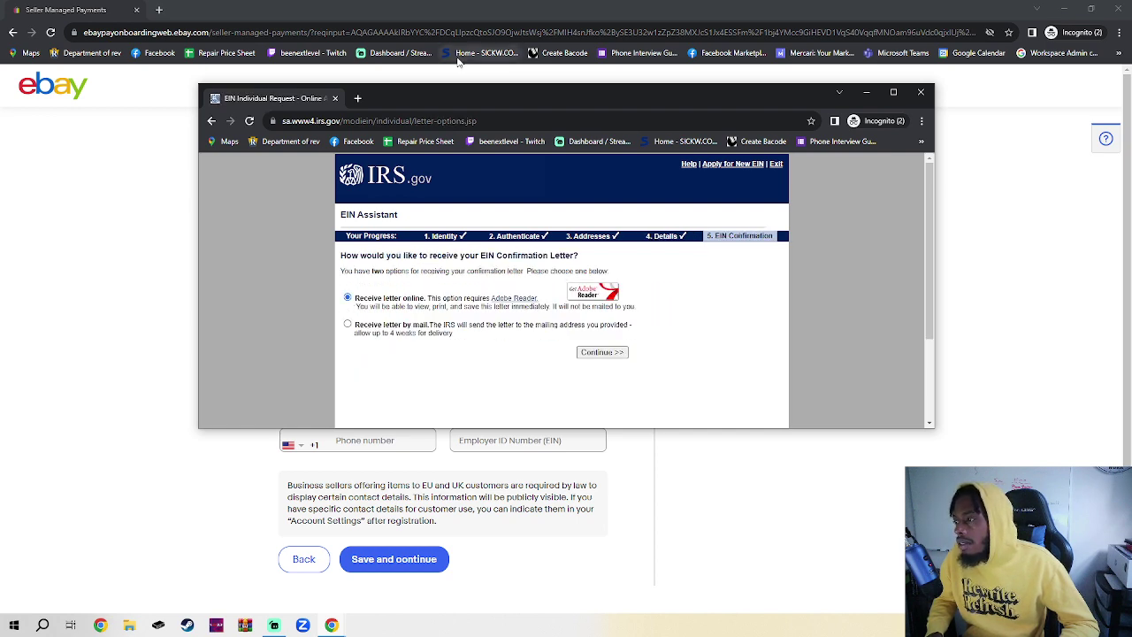
{"action": "left_click", "coordinate": [497, 78]}
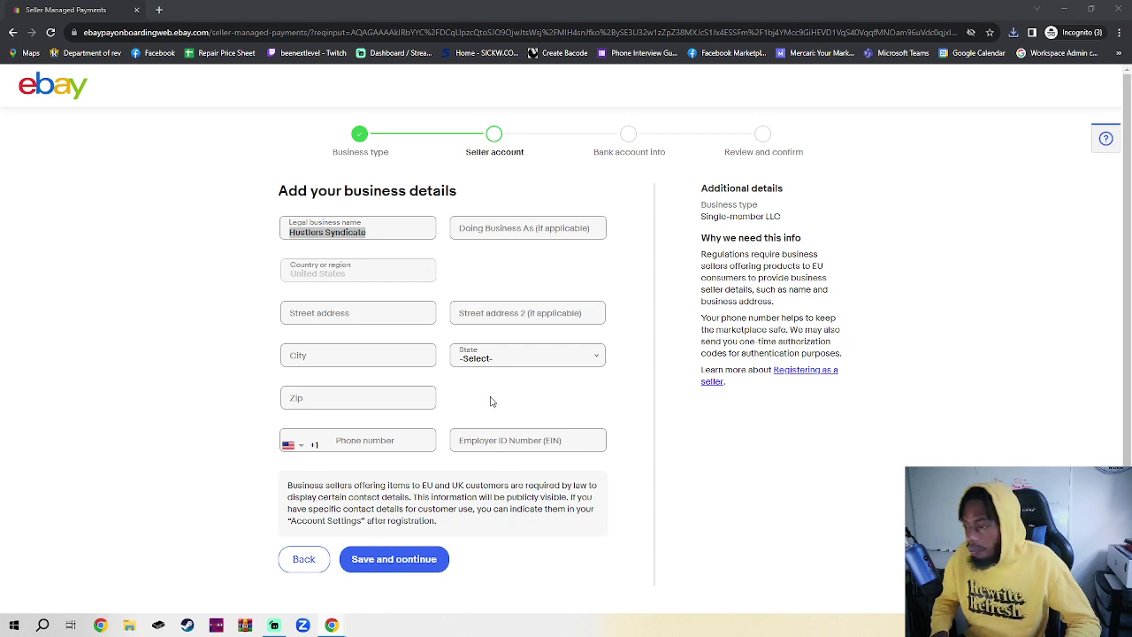
Enter the business's nine-digit Employer ID Number in the EIN field
{"action": "left_click", "coordinate": [584, 440]}
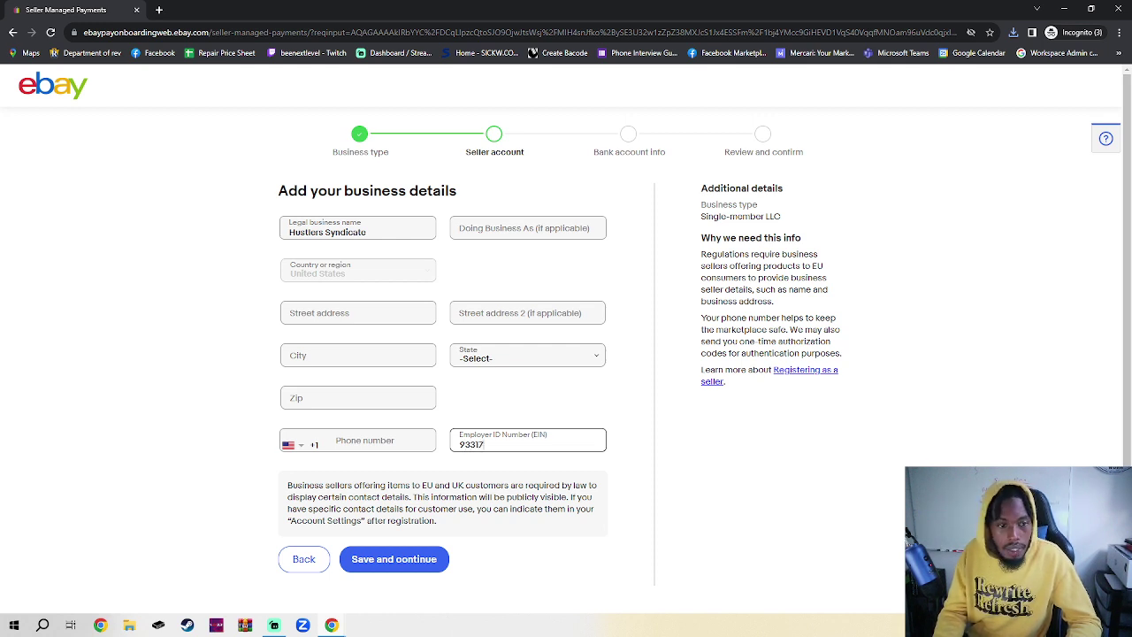
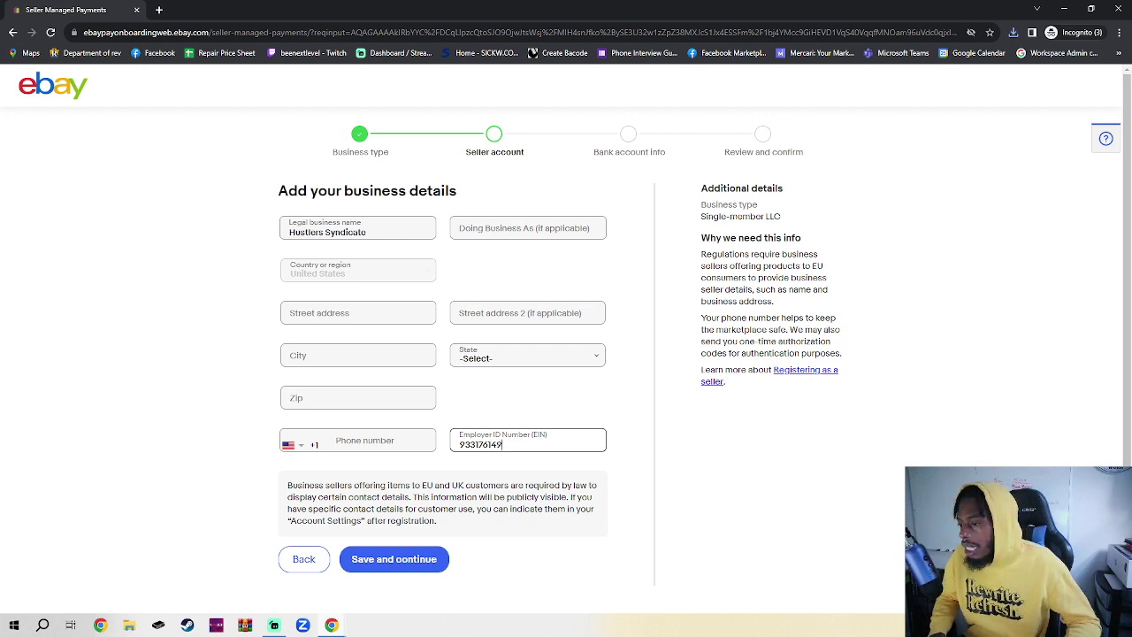
Enter the business phone number and autofill the street address from a saved suggestion
{"action": "left_click", "coordinate": [380, 442]}
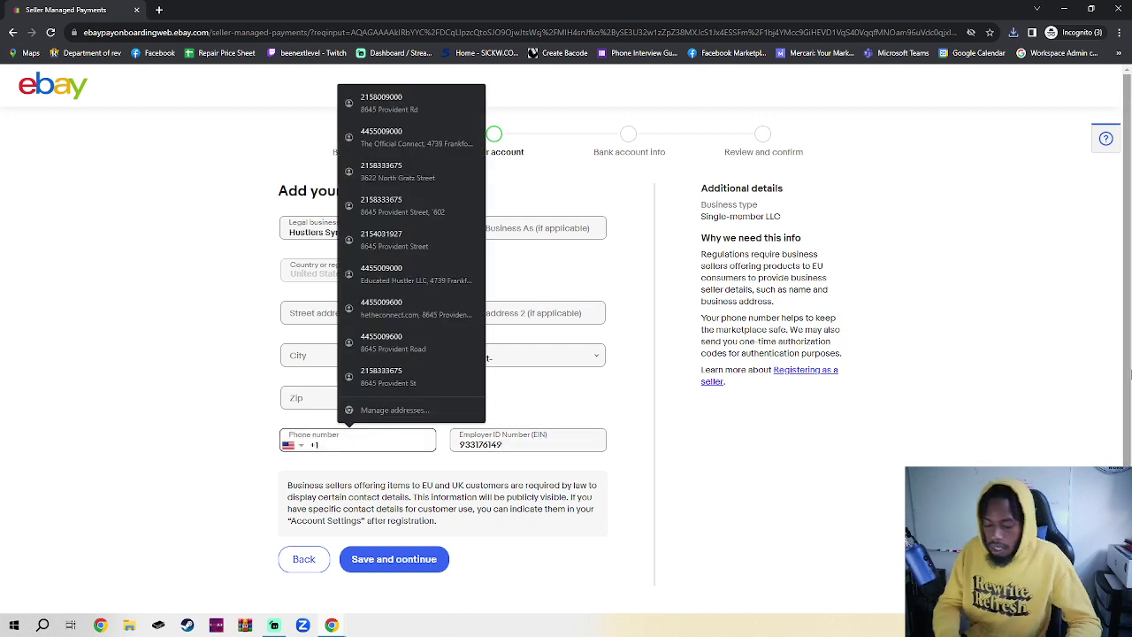
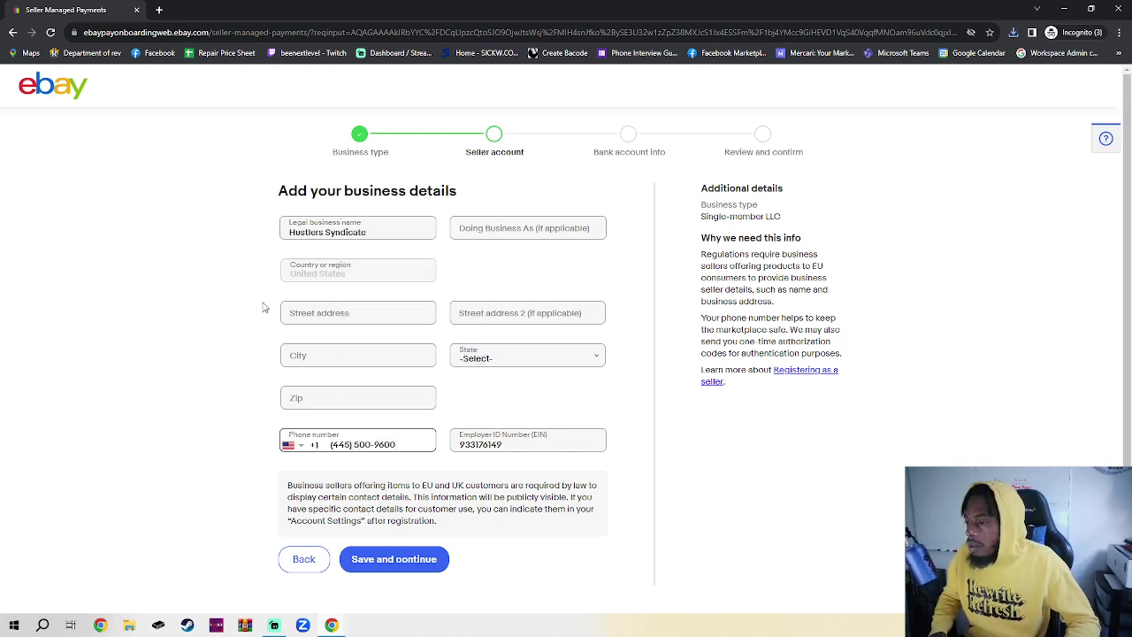
{"action": "left_click", "coordinate": [321, 309]}
{"action": "type", "text": "47"}
{"action": "key", "text": "Down"}
{"action": "key", "text": "Return"}
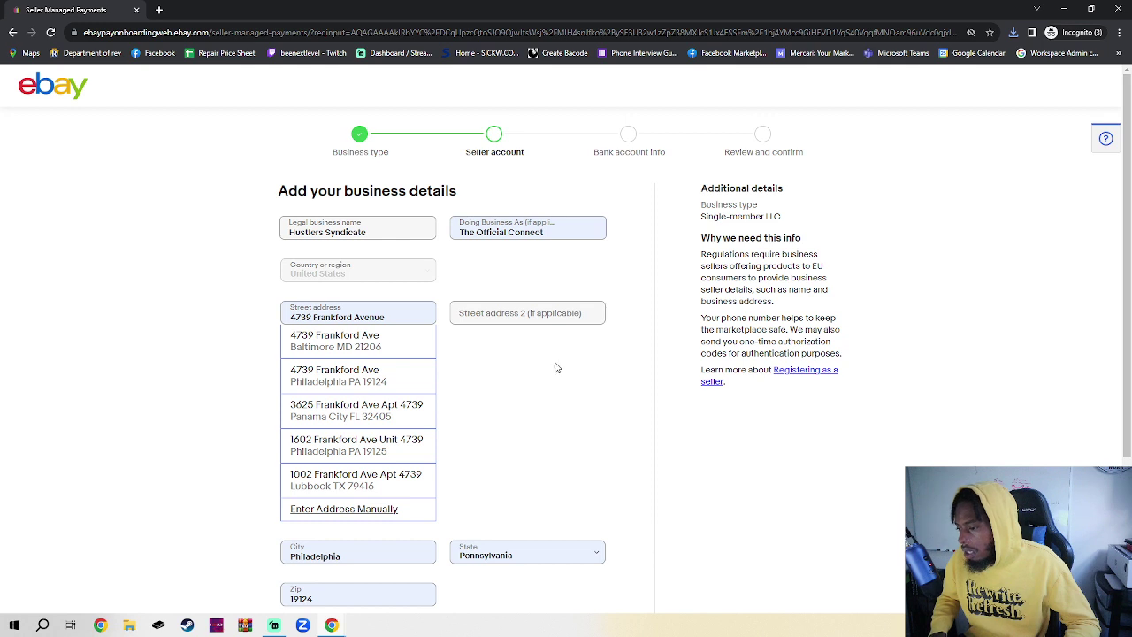
Clear the Doing Business As field, pick the verified address suggestion, and submit the details
{"action": "double_click", "coordinate": [491, 232]}
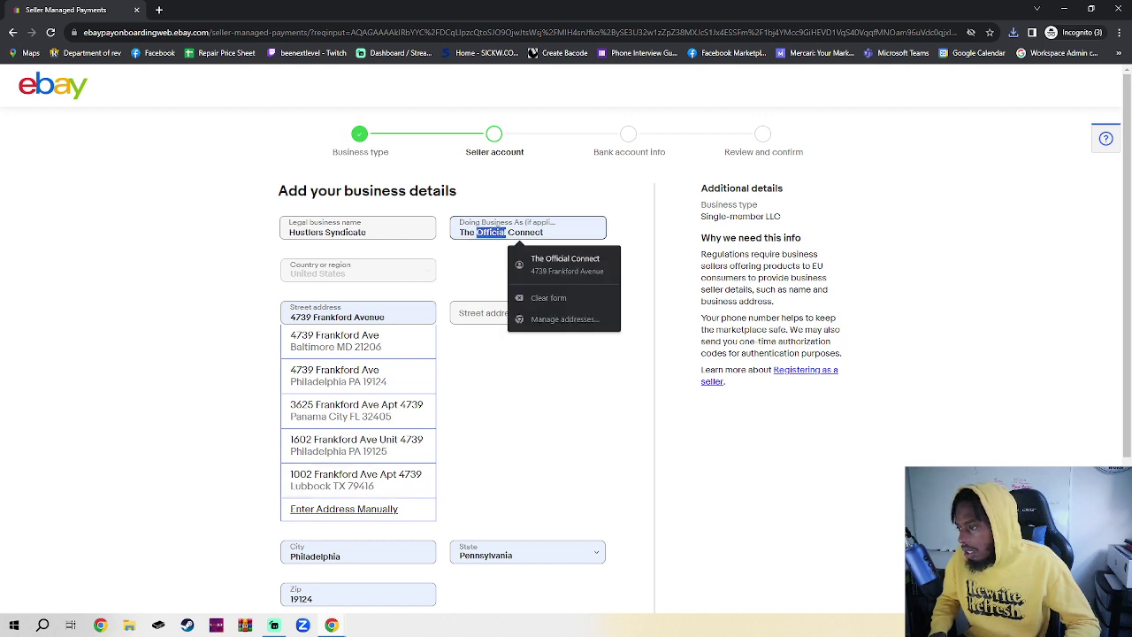
{"action": "triple_click", "coordinate": [491, 232]}
{"action": "key", "text": "BackSpace"}
{"action": "left_click", "coordinate": [522, 389]}
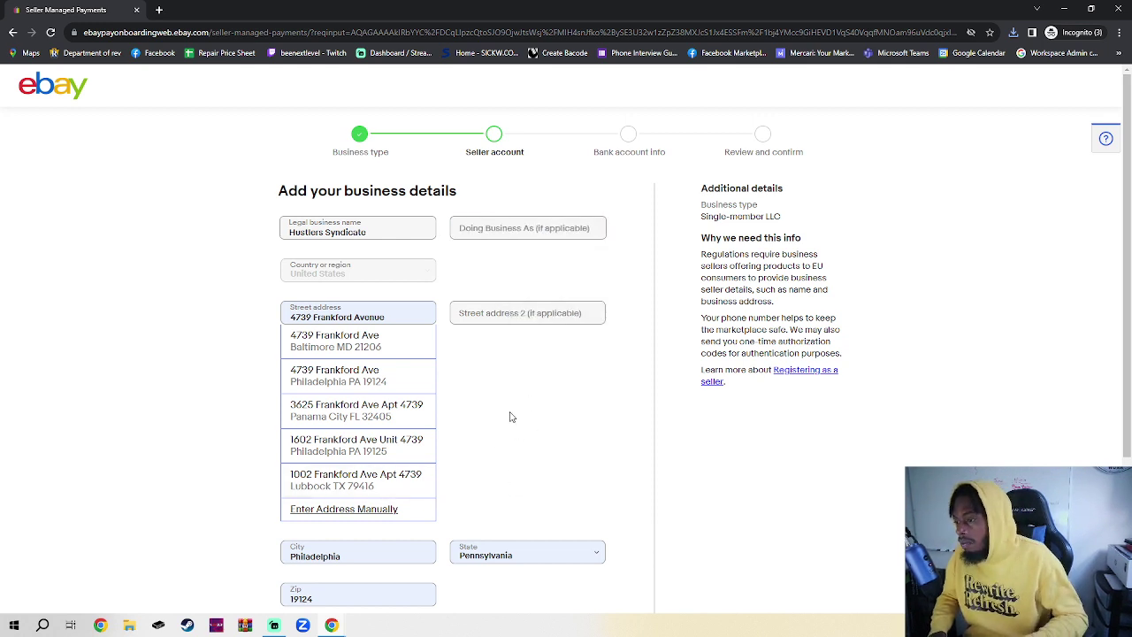
{"action": "left_click", "coordinate": [409, 374]}
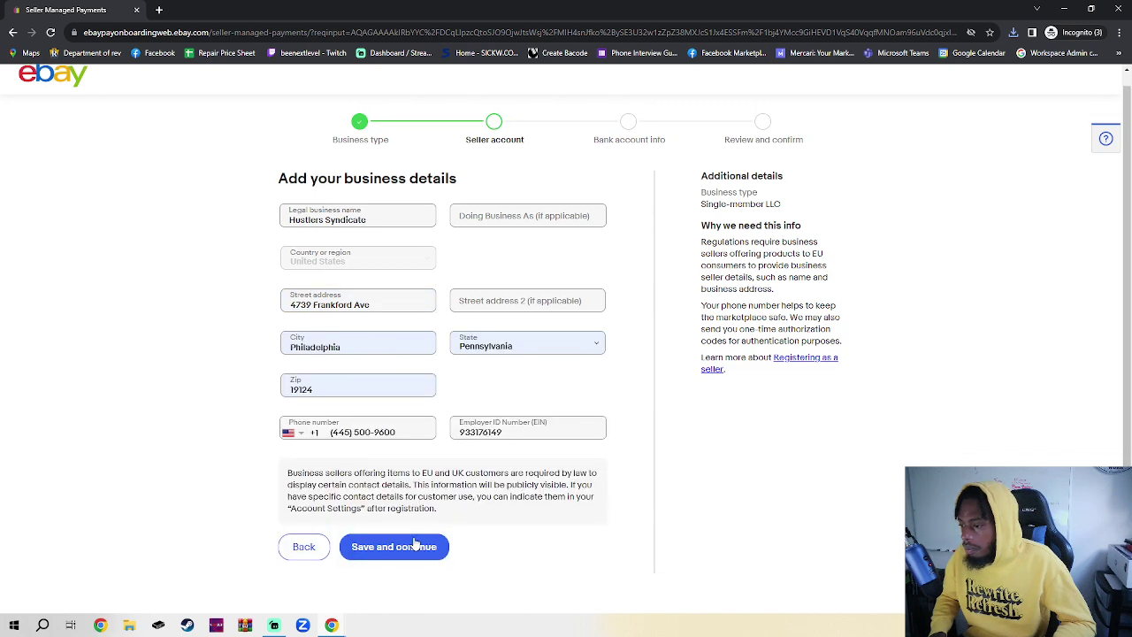
{"action": "left_click", "coordinate": [403, 548]}
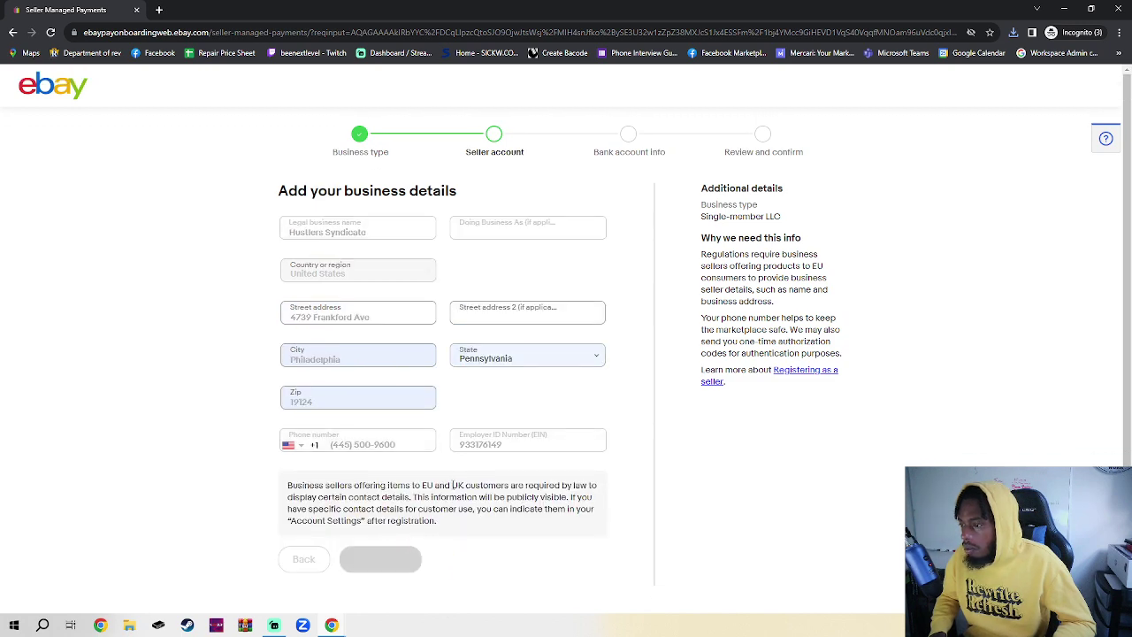
Have a security code texted, enter it to verify the business phone, and submit the details
{"action": "scroll", "coordinate": [453, 489], "scroll_direction": "down", "scroll_amount": 2}
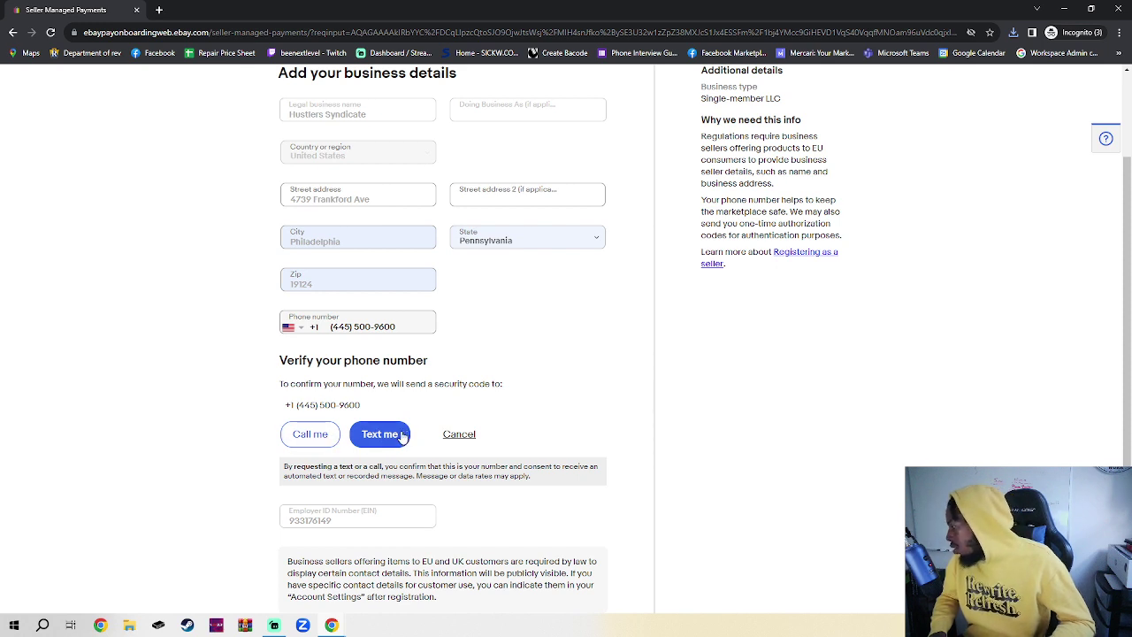
{"action": "left_click", "coordinate": [401, 435]}
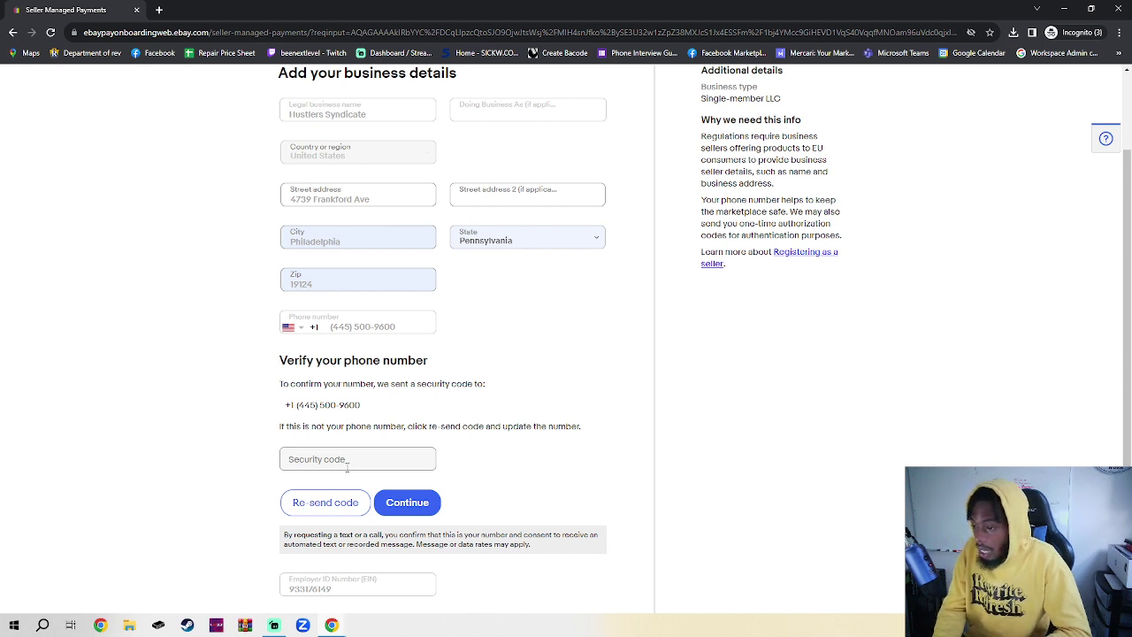
{"action": "left_click", "coordinate": [347, 467]}
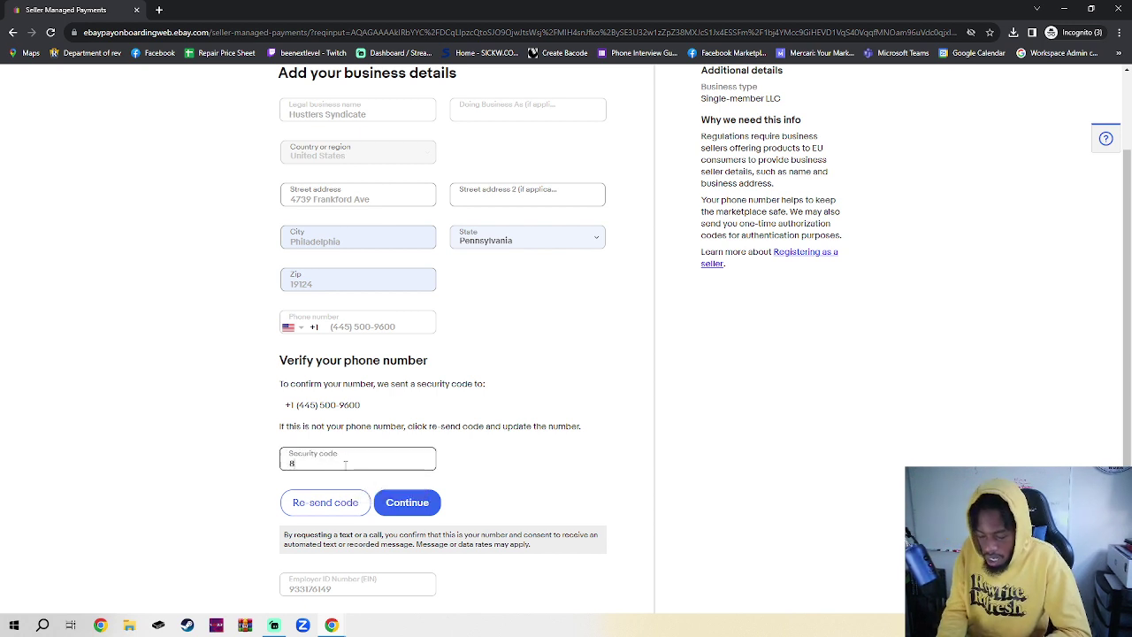
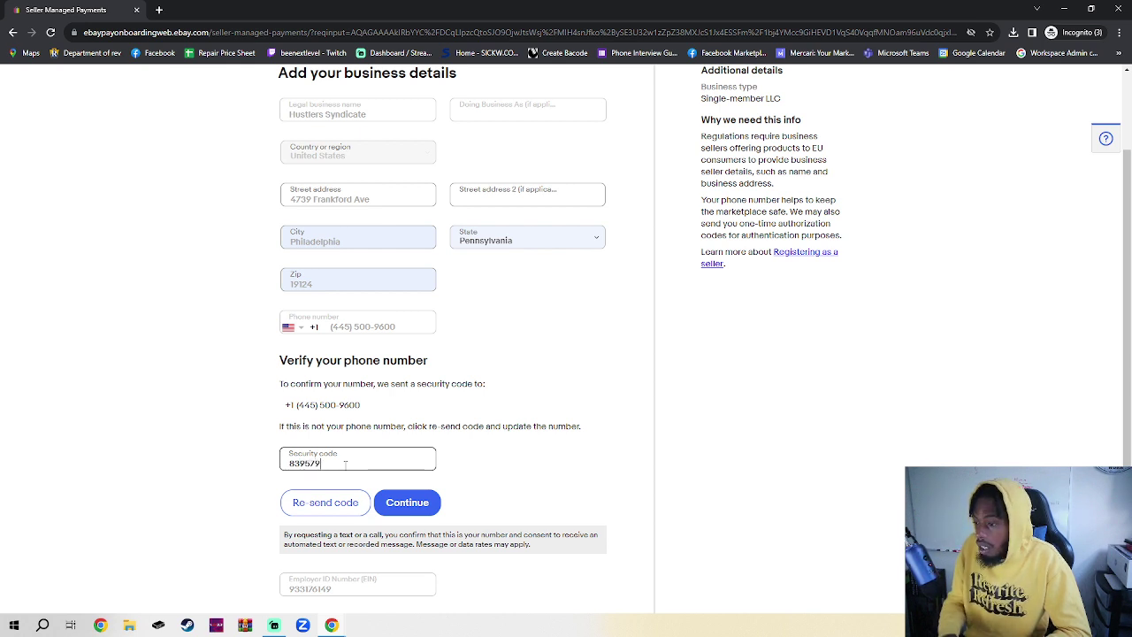
{"action": "left_click", "coordinate": [404, 501]}
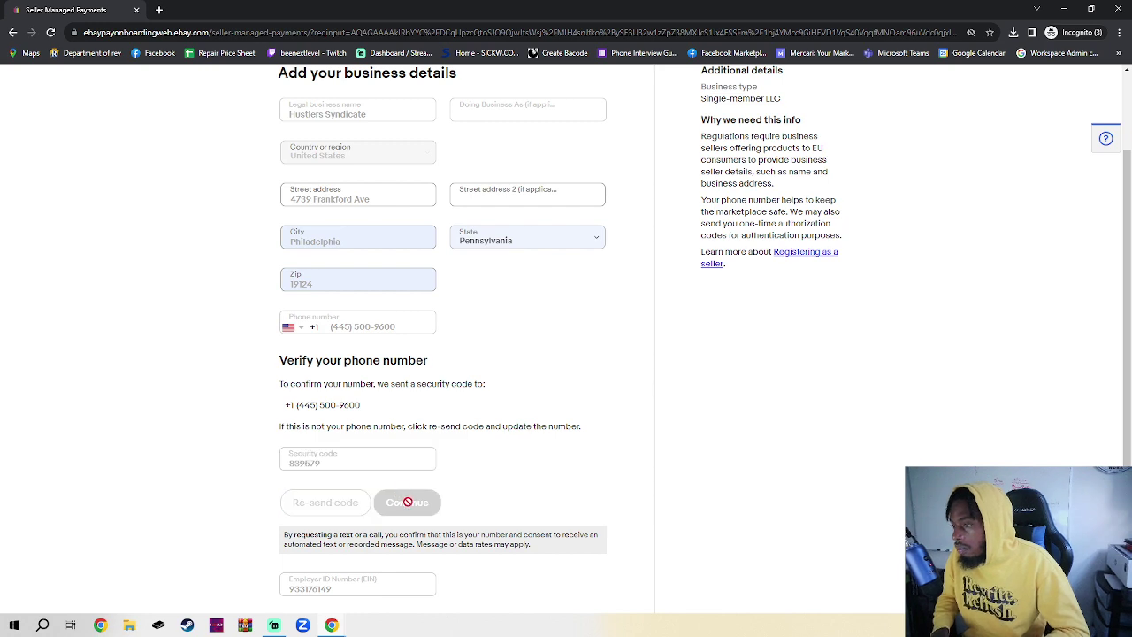
{"action": "left_click", "coordinate": [413, 547]}
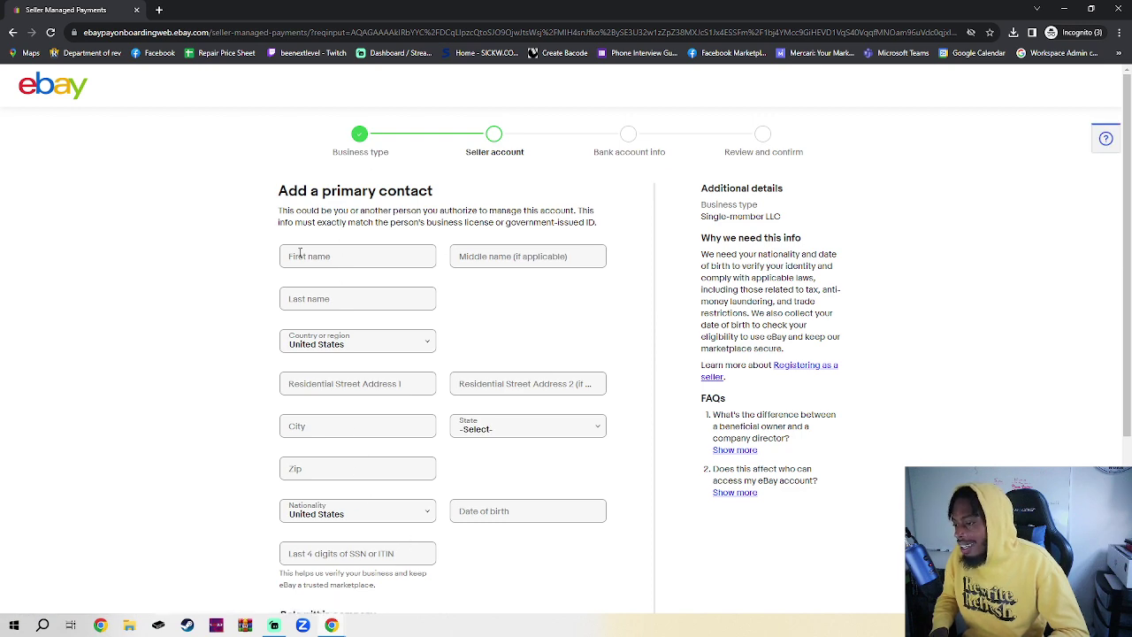
Tick Beneficial owner under Role within company, then restore the browser to a smaller window
{"action": "scroll", "coordinate": [333, 255], "scroll_direction": "down", "scroll_amount": 3}
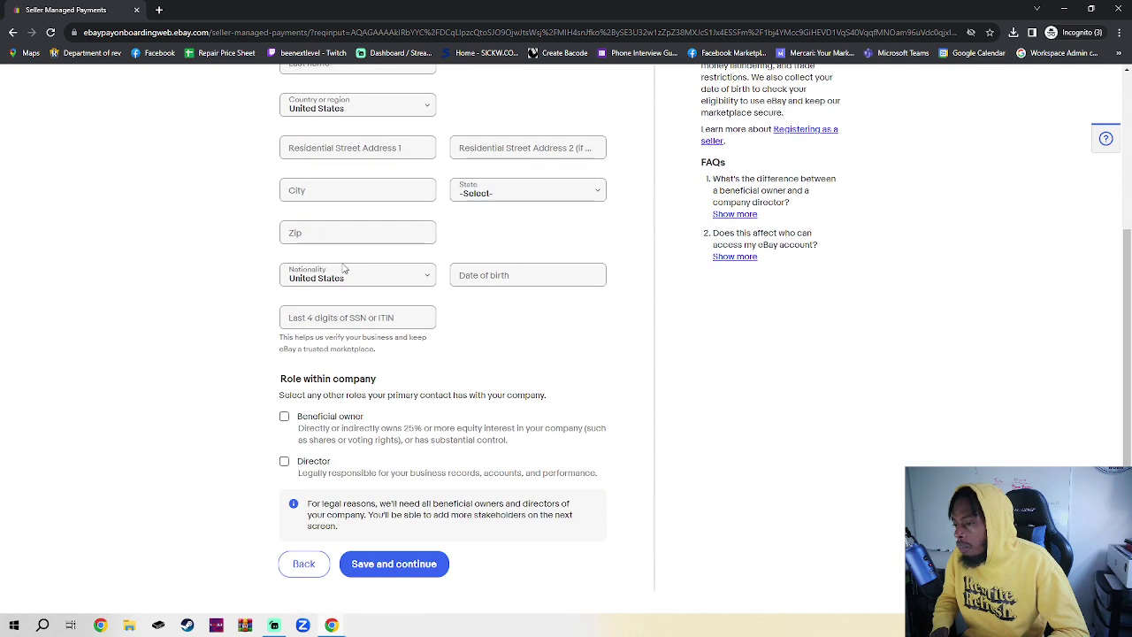
{"action": "left_click", "coordinate": [284, 416]}
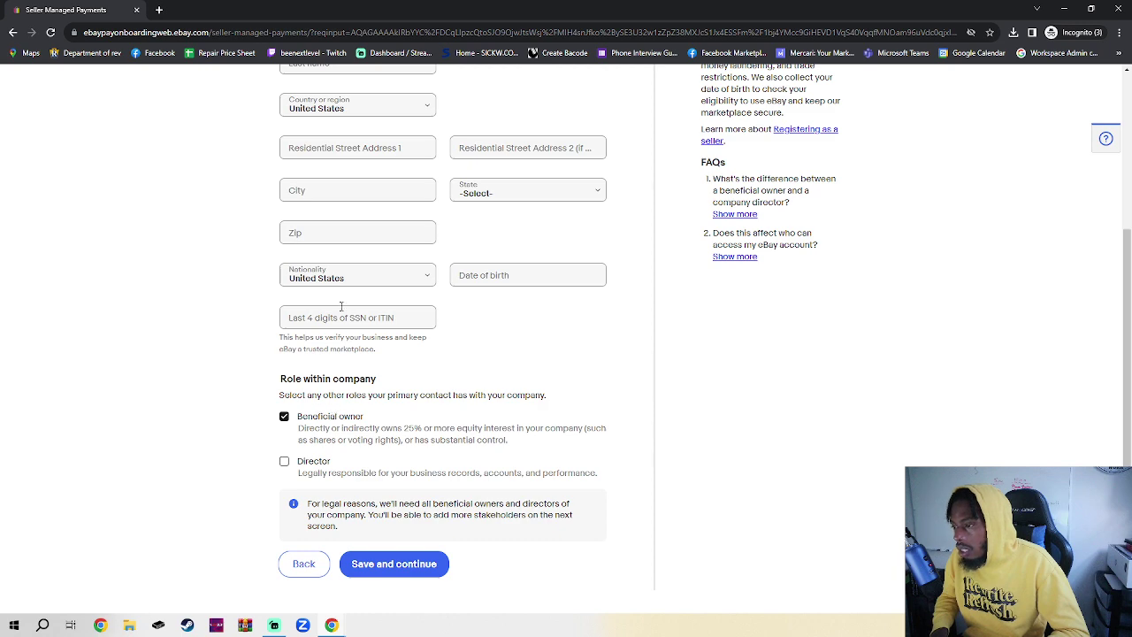
{"action": "scroll", "coordinate": [340, 307], "scroll_direction": "up", "scroll_amount": 3}
{"action": "double_click", "coordinate": [88, 19]}
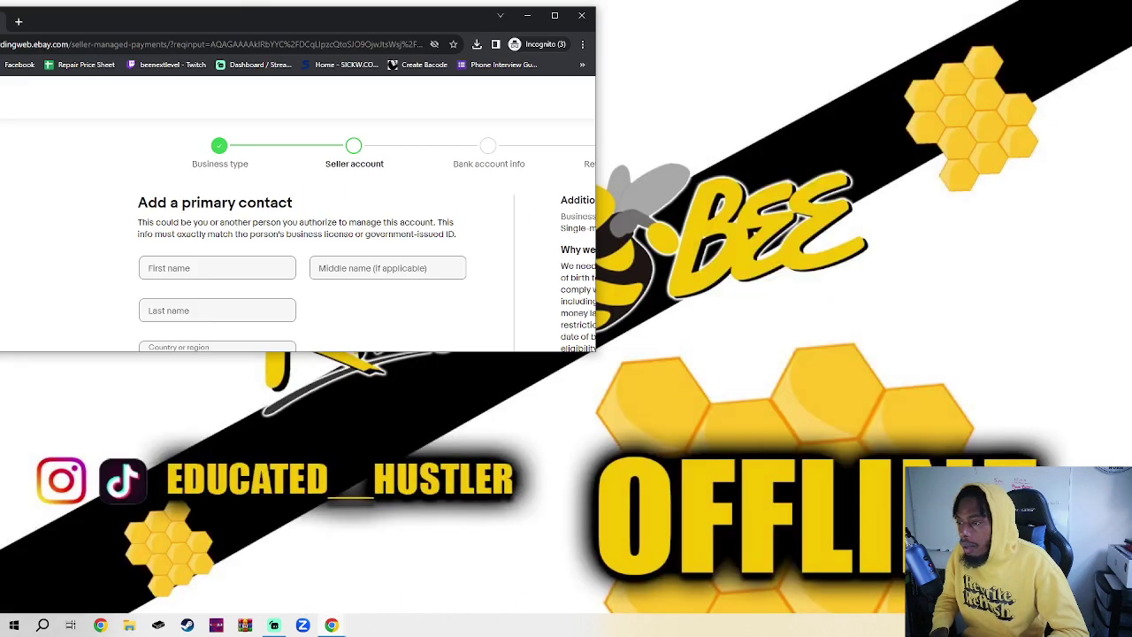
Minimize Chrome, then bring back the onboarding window and maximize it on Review stakeholders
{"action": "key", "text": "super+Down"}
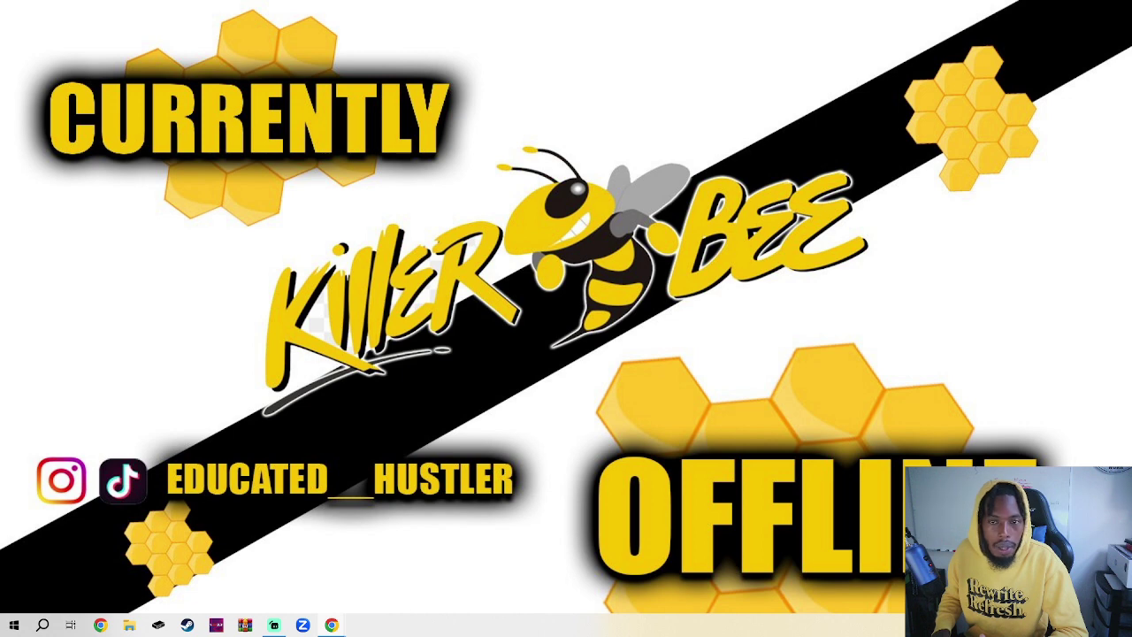
{"action": "key", "text": "alt+Tab"}
{"action": "key", "text": "super+Up"}
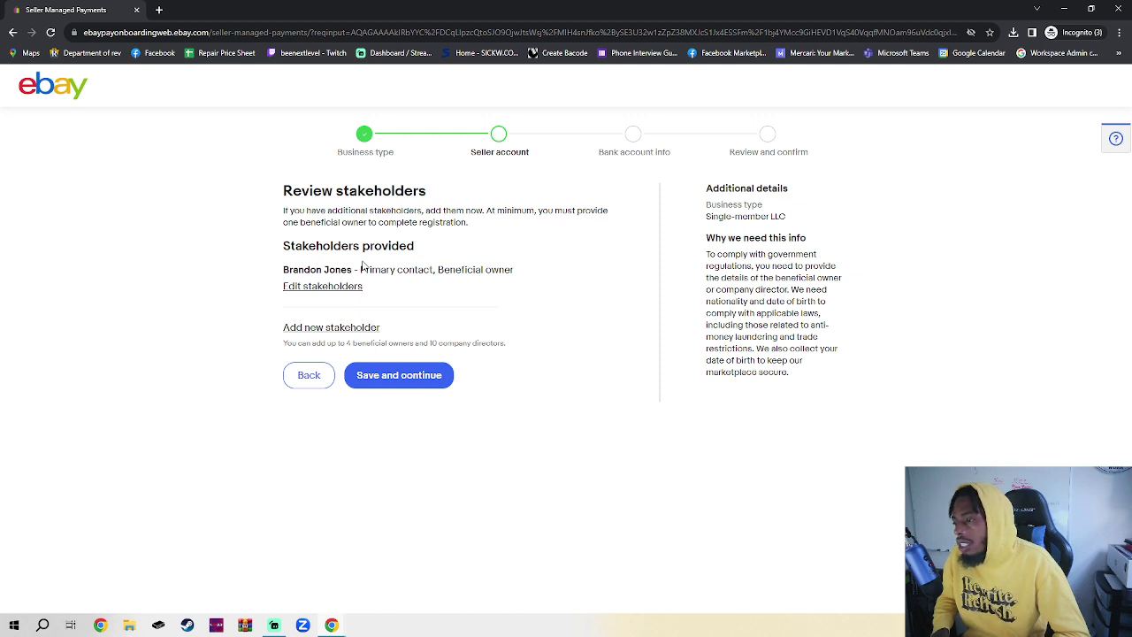
Confirm the contact's Primary contact and Beneficial owner roles and continue to bank linking
{"action": "left_click_drag", "start_coordinate": [361, 268], "coordinate": [545, 278]}
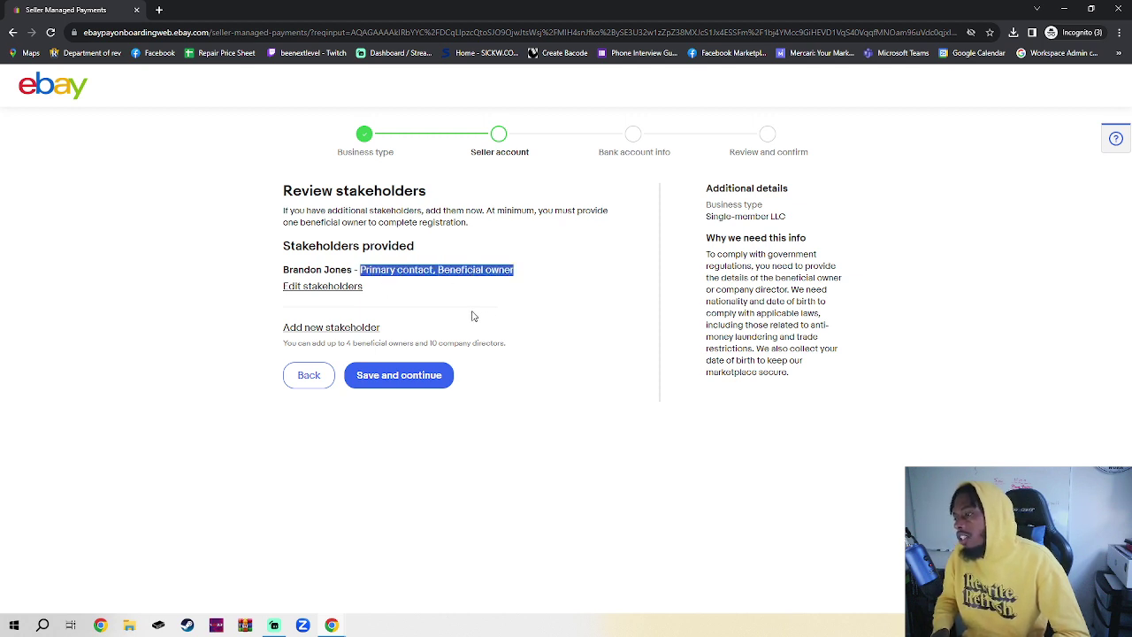
{"action": "left_click", "coordinate": [420, 387]}
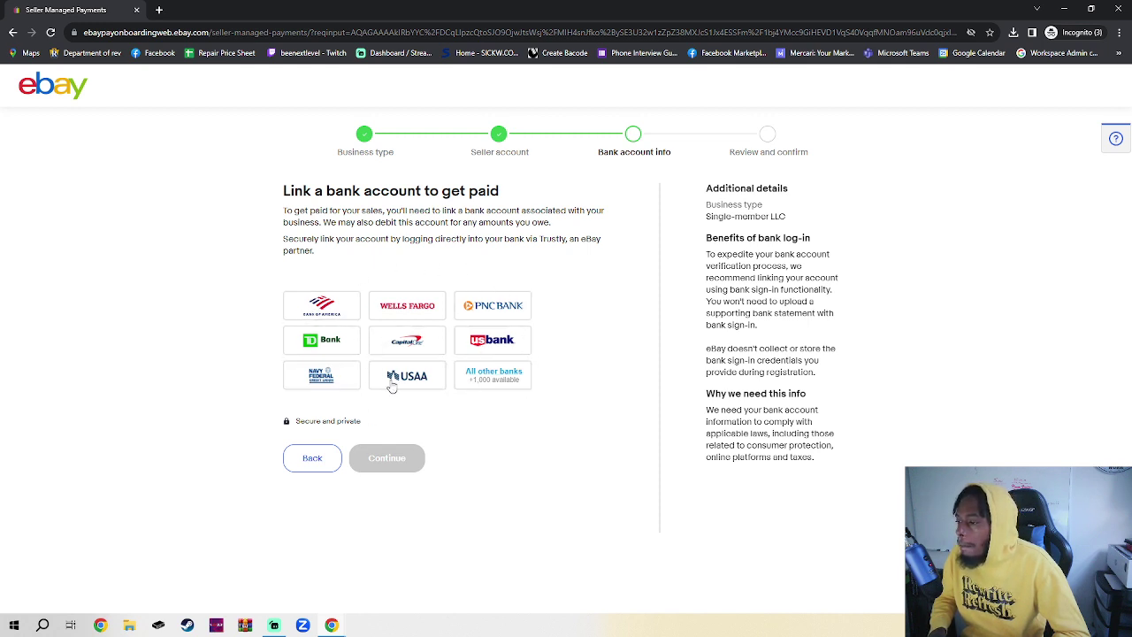
Open and close an Incognito tab, then drag a second window showing the eBay homepage into view
{"action": "left_click", "coordinate": [157, 10]}
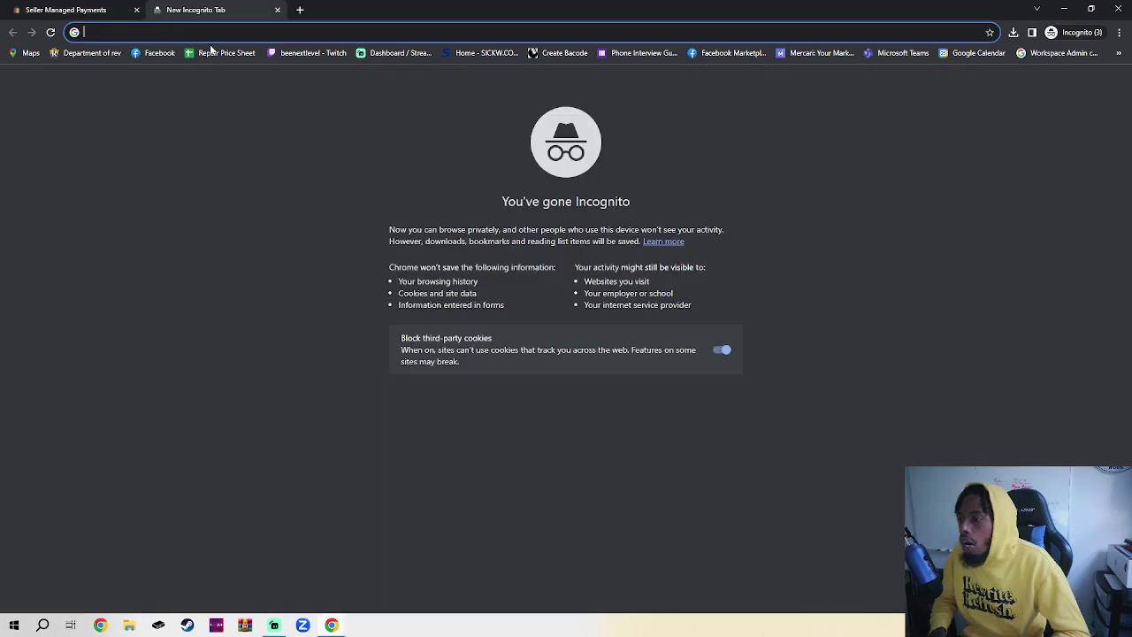
{"action": "key", "text": "ctrl+w"}
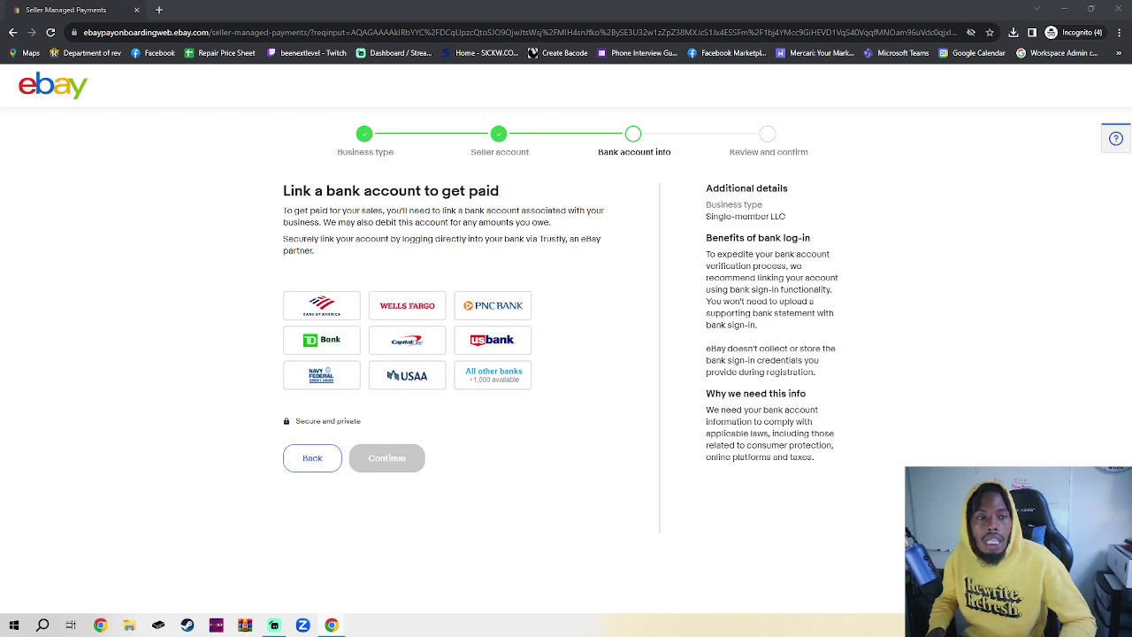
{"action": "left_click_drag", "start_coordinate": [0, 39], "coordinate": [531, 43]}
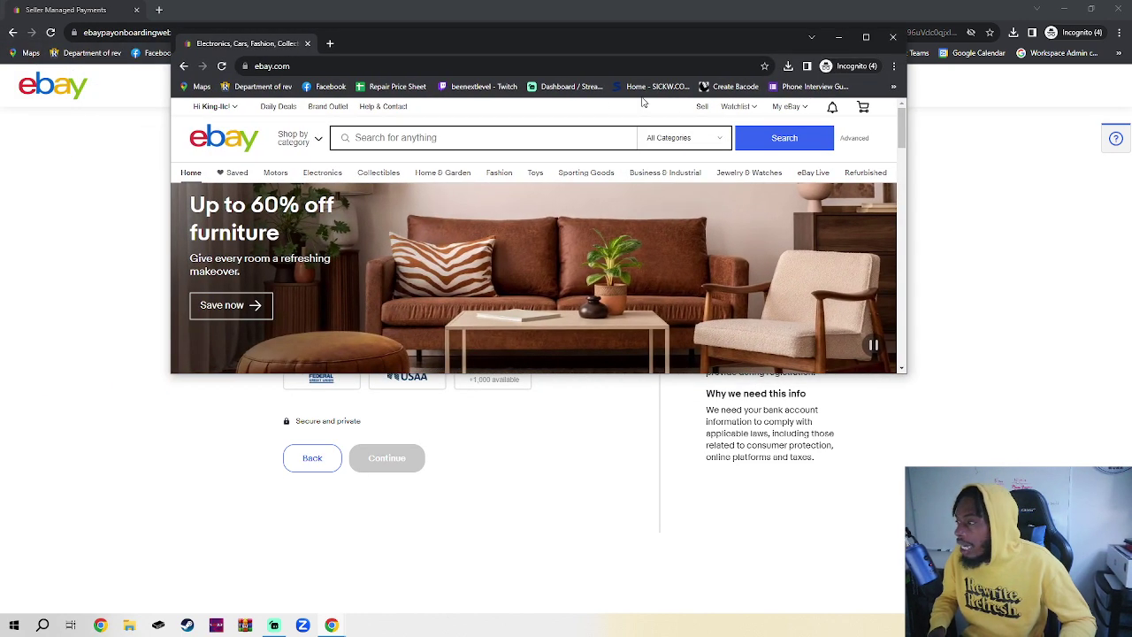
Maximize the homepage window, open Account settings from the account menu, and begin typing the street address
{"action": "left_click", "coordinate": [865, 38]}
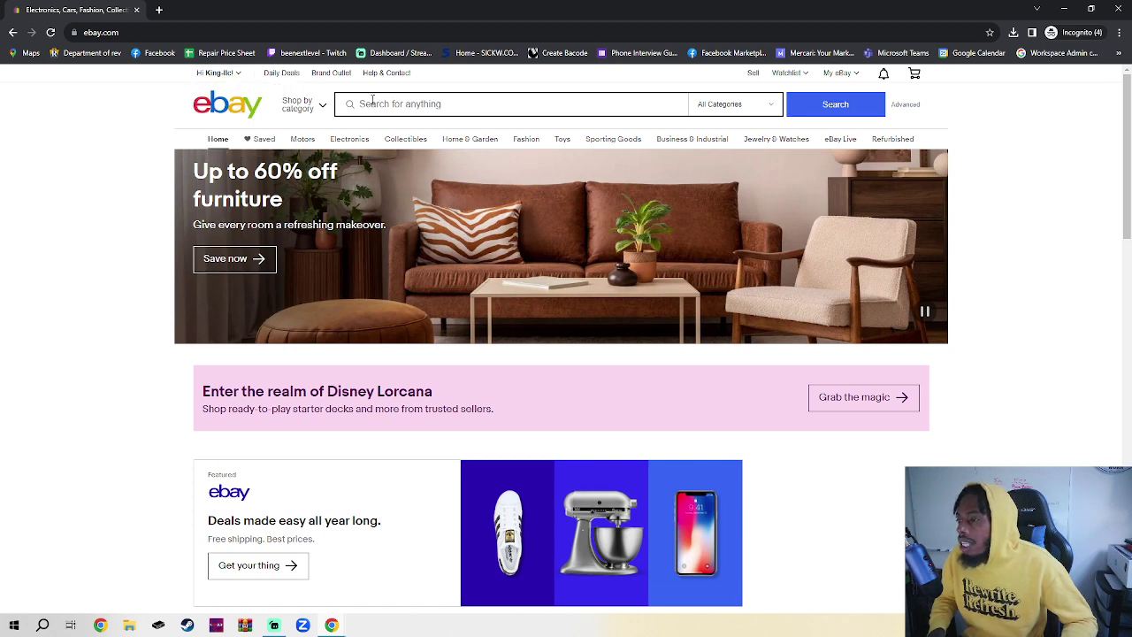
{"action": "mouse_move", "coordinate": [219, 75]}
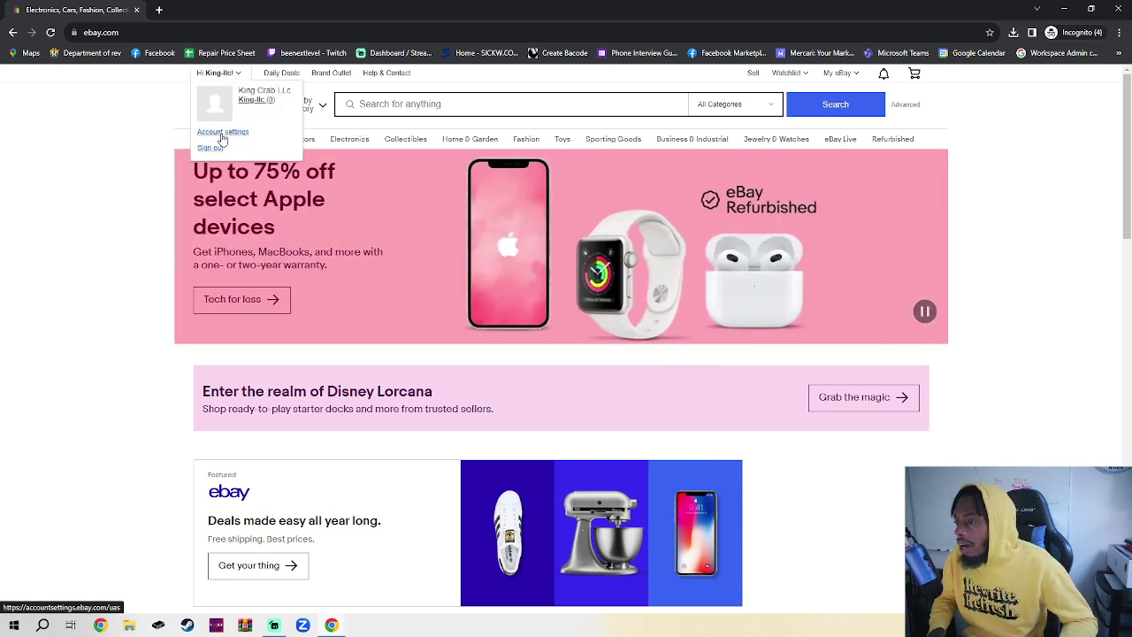
{"action": "left_click", "coordinate": [223, 135]}
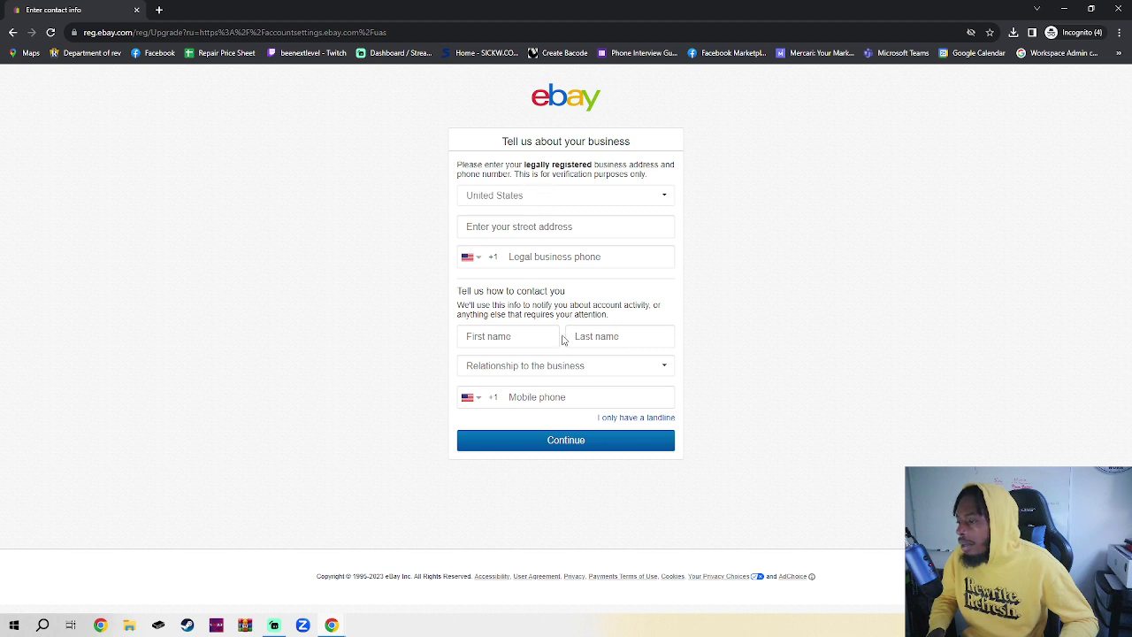
{"action": "left_click", "coordinate": [520, 226]}
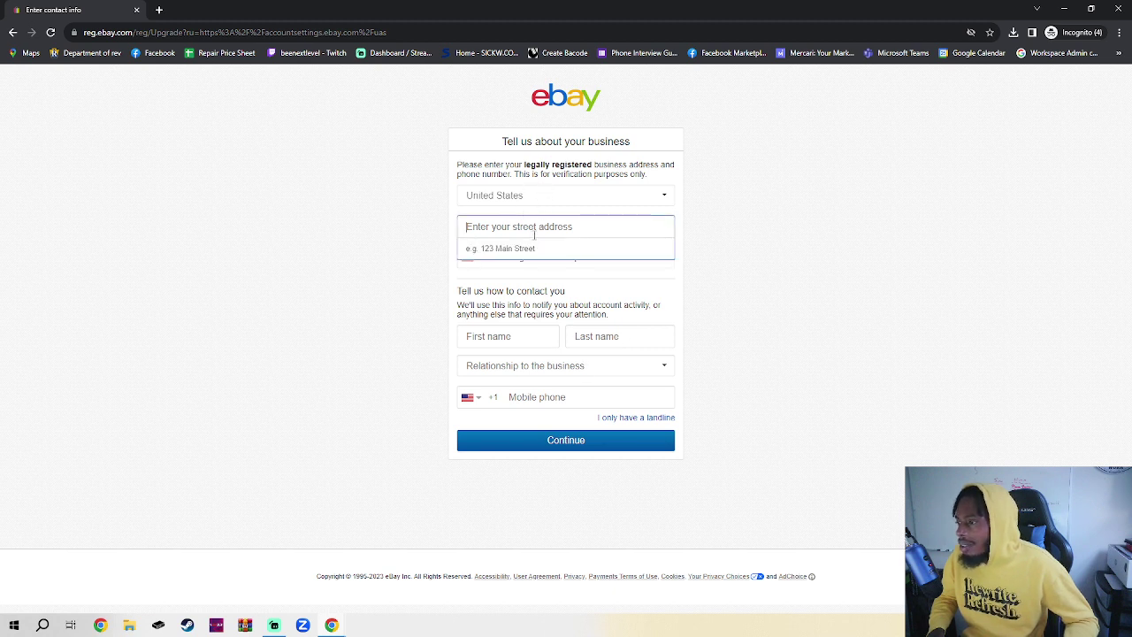
{"action": "left_click", "coordinate": [712, 238]}
{"action": "left_click", "coordinate": [598, 235]}
{"action": "type", "text": "47"}
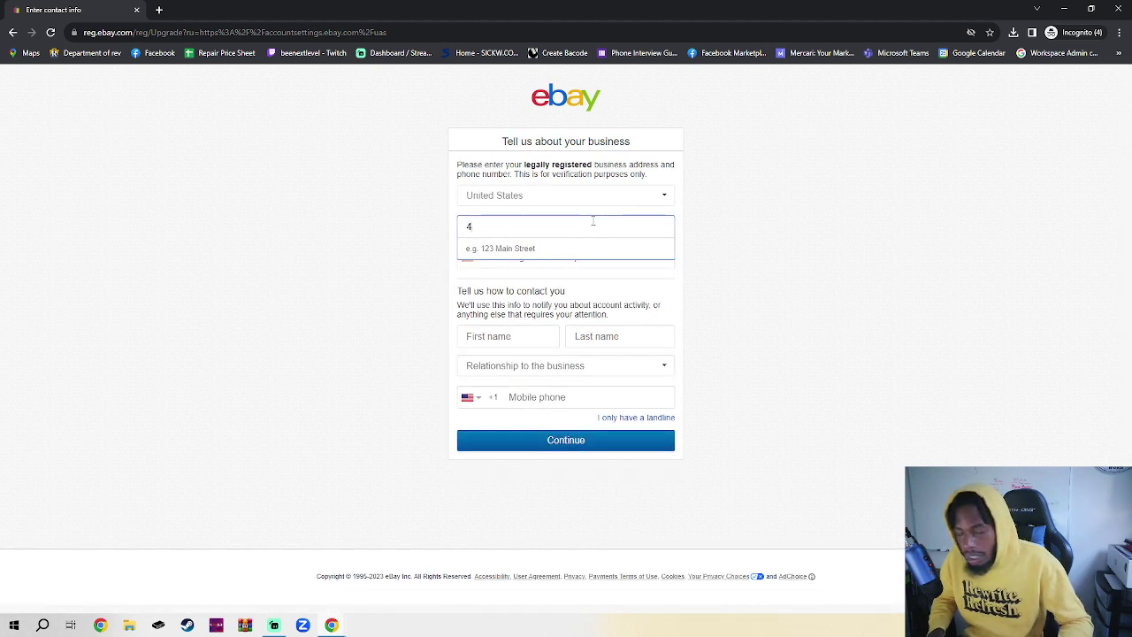